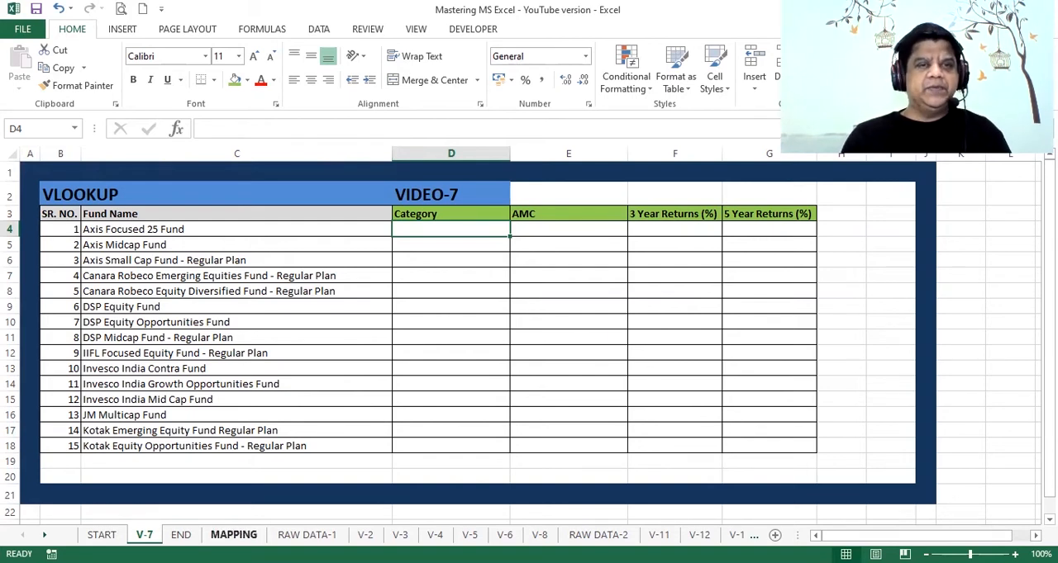
Review the MAPPING sheet, then start a VLOOKUP in V-7 cell D4 under Category with C4 as the lookup value
left_click(234, 535)
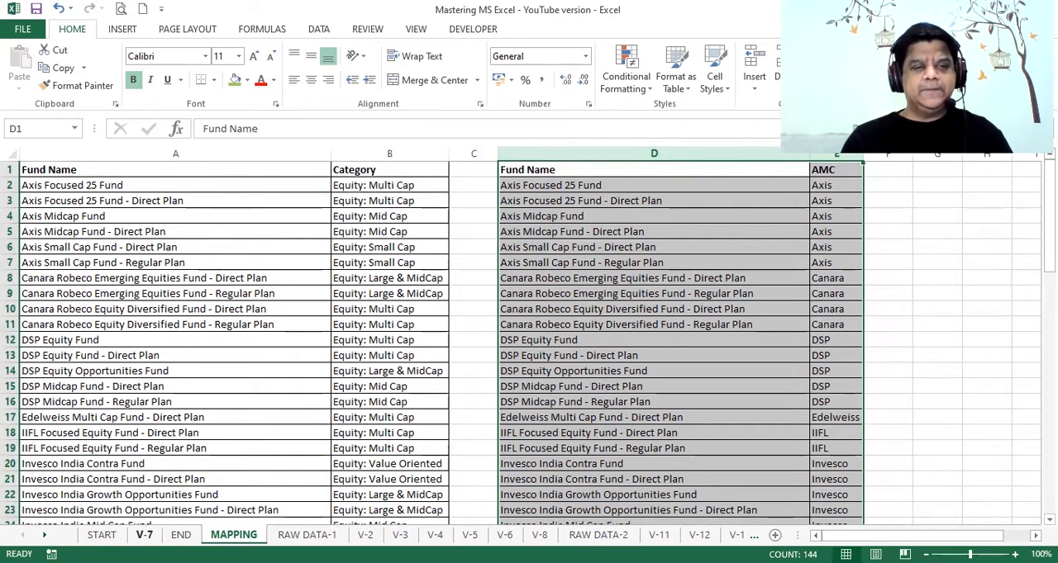
left_click(144, 535)
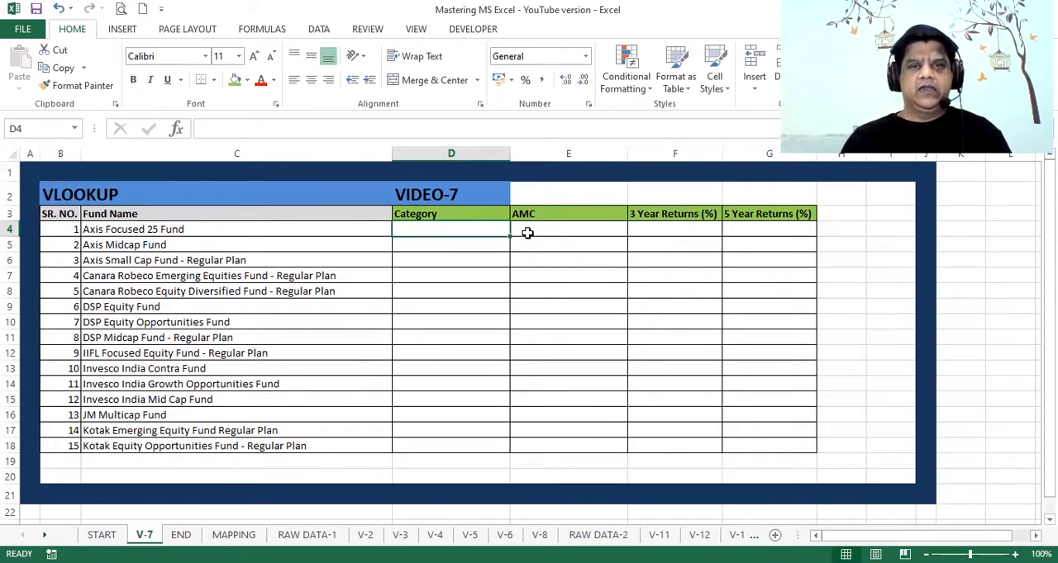
type("=V")
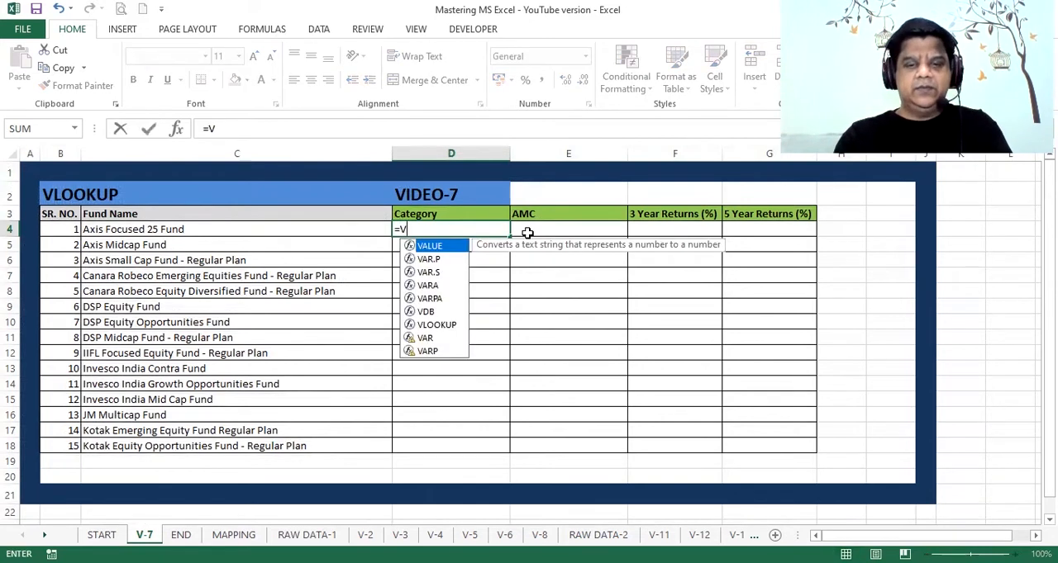
type("LOOKUP")
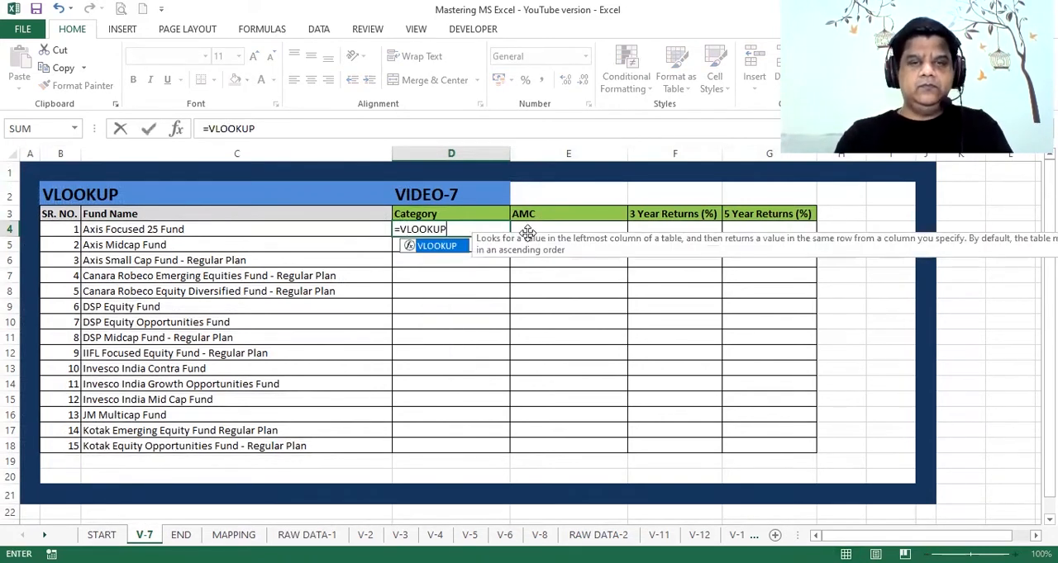
type("(")
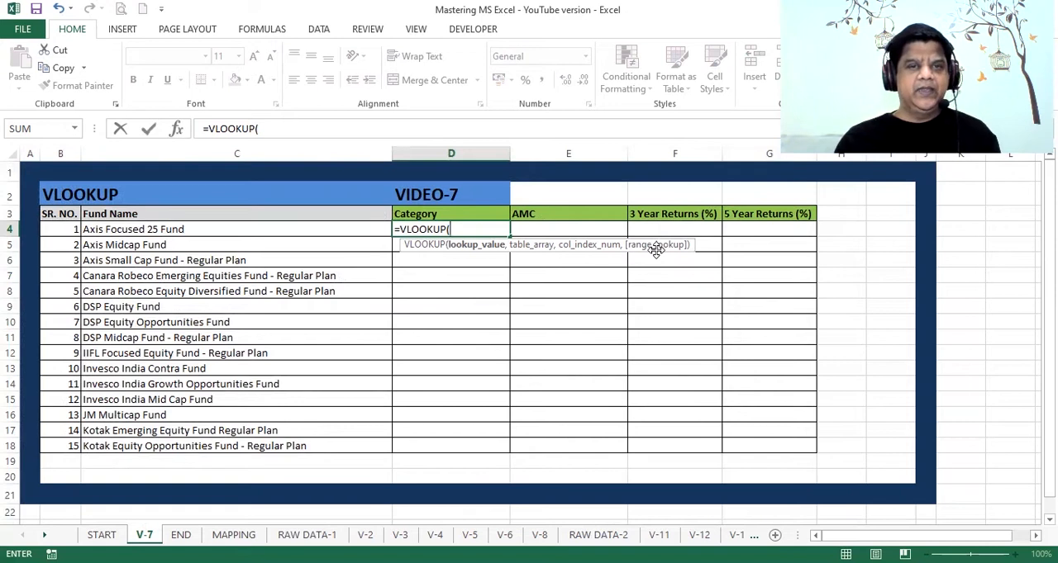
left_click(276, 230)
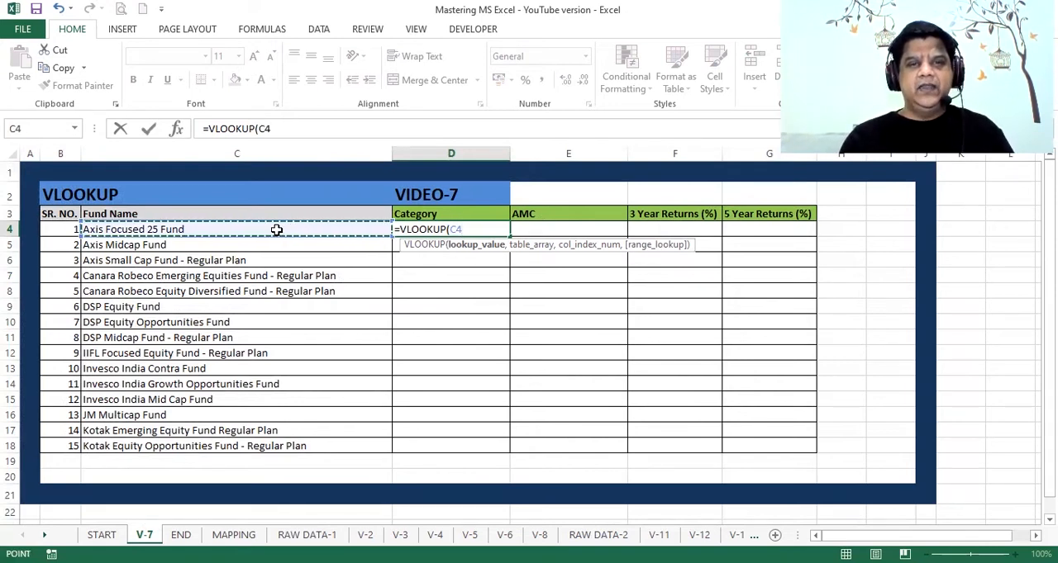
type(",")
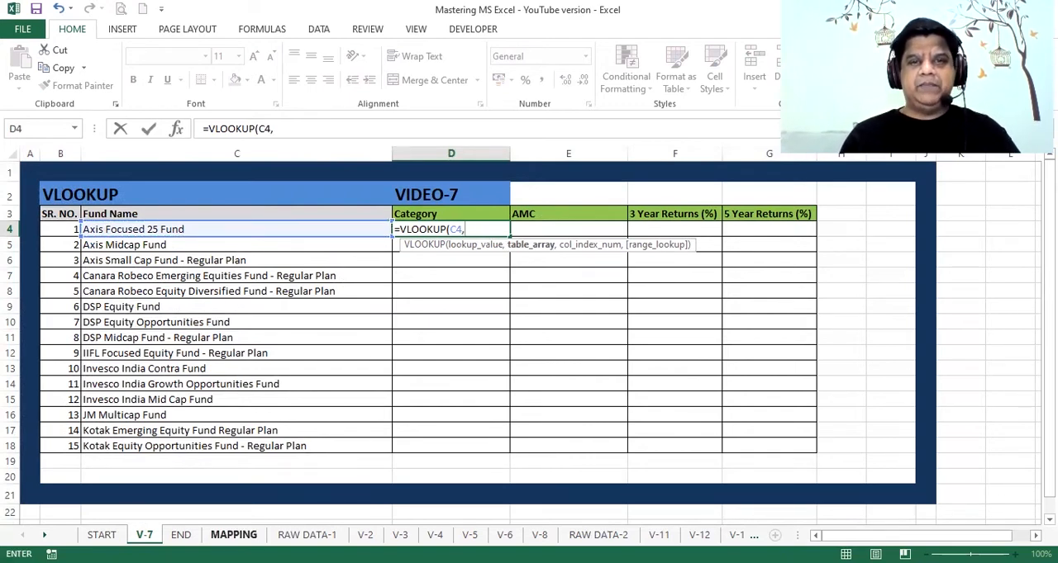
Set the table array of the Category lookup to the Fund Name and Category range A1:B72 on the MAPPING sheet
left_click(234, 535)
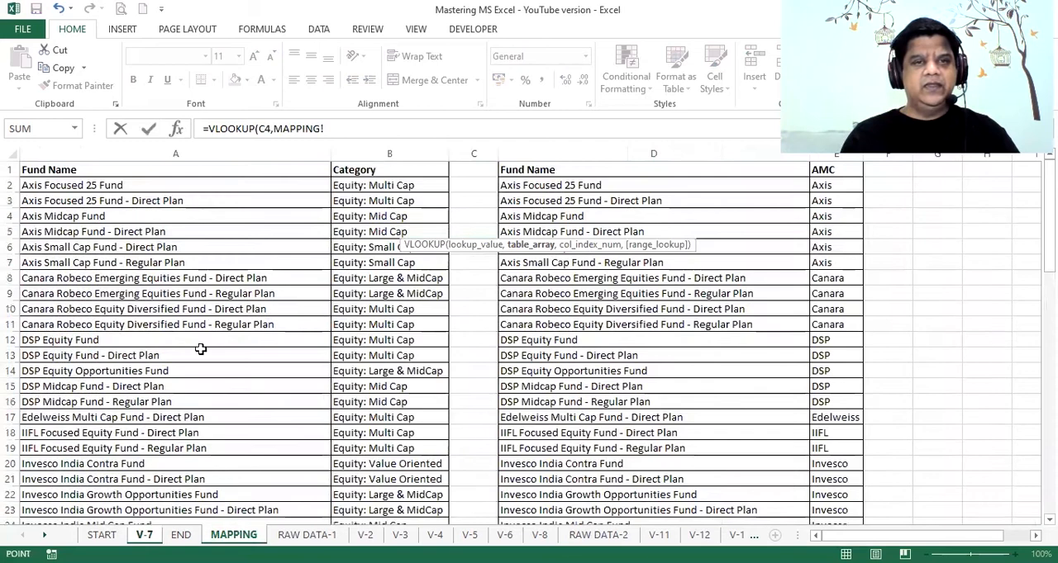
left_click(125, 168)
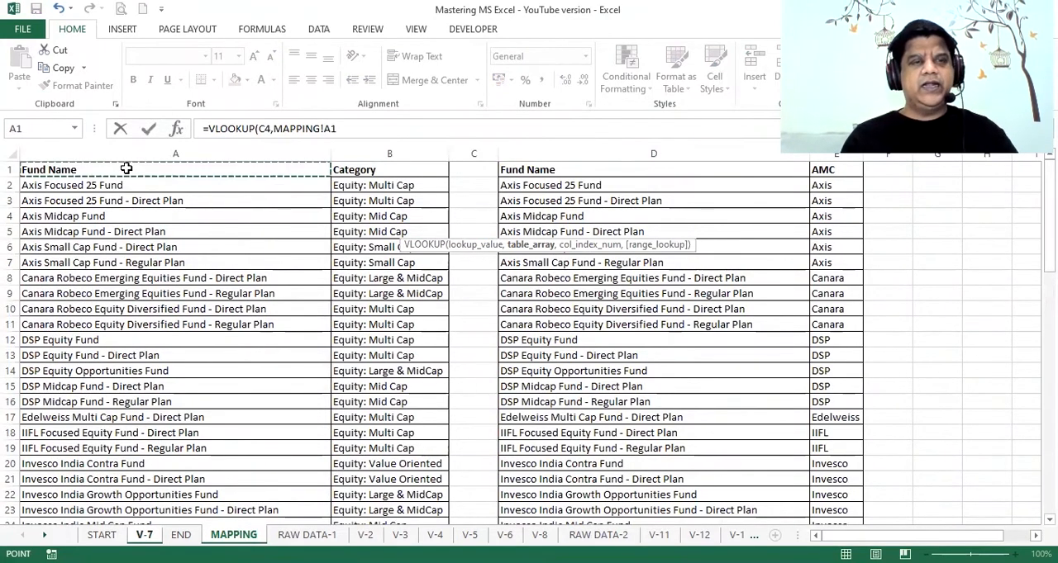
key("shift+Right")
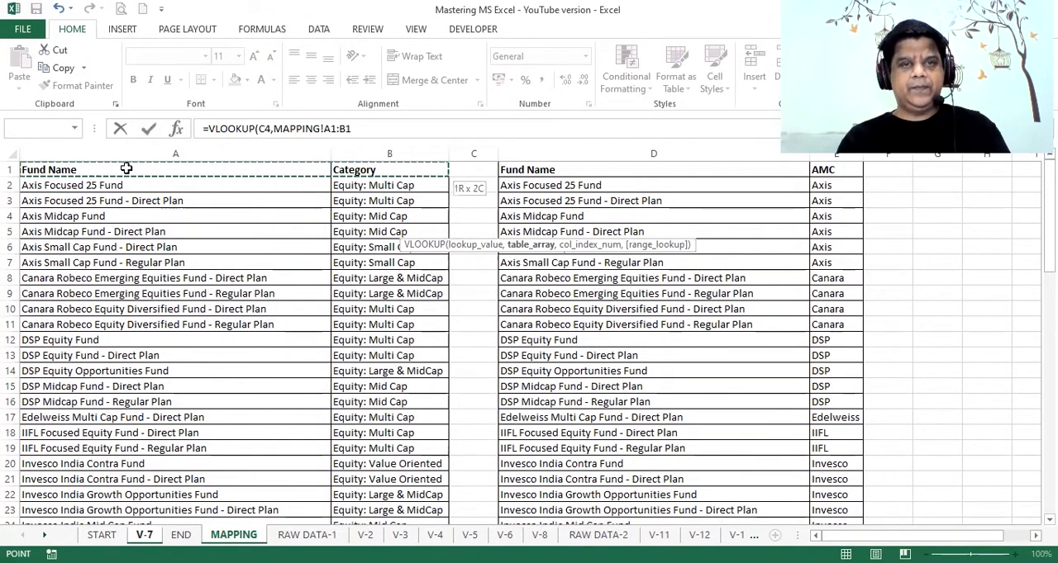
key("ctrl+shift+Down")
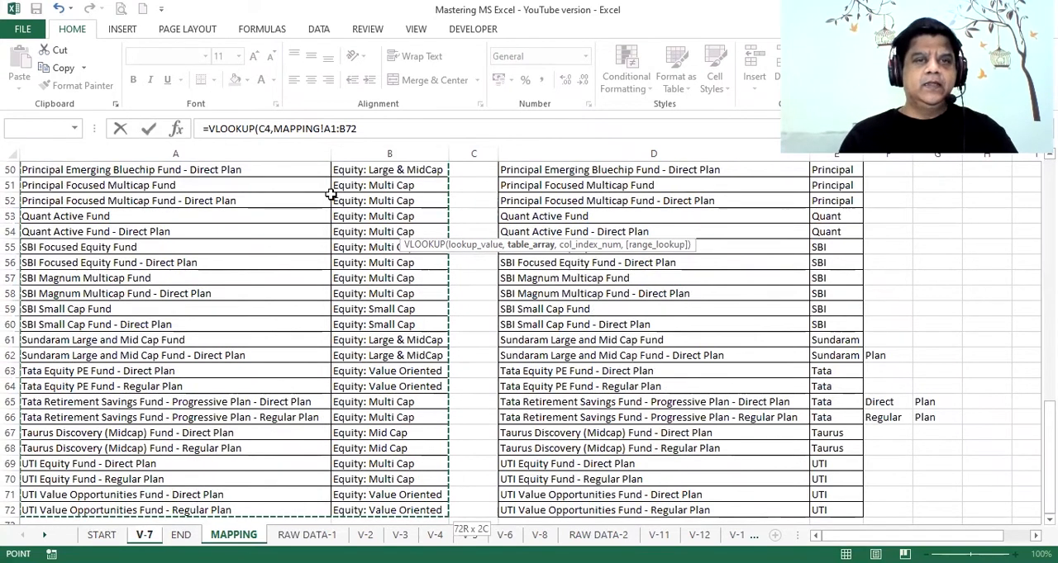
Complete the Category lookup with column index 2 and FALSE for an exact match
left_click(367, 128)
type(",2")
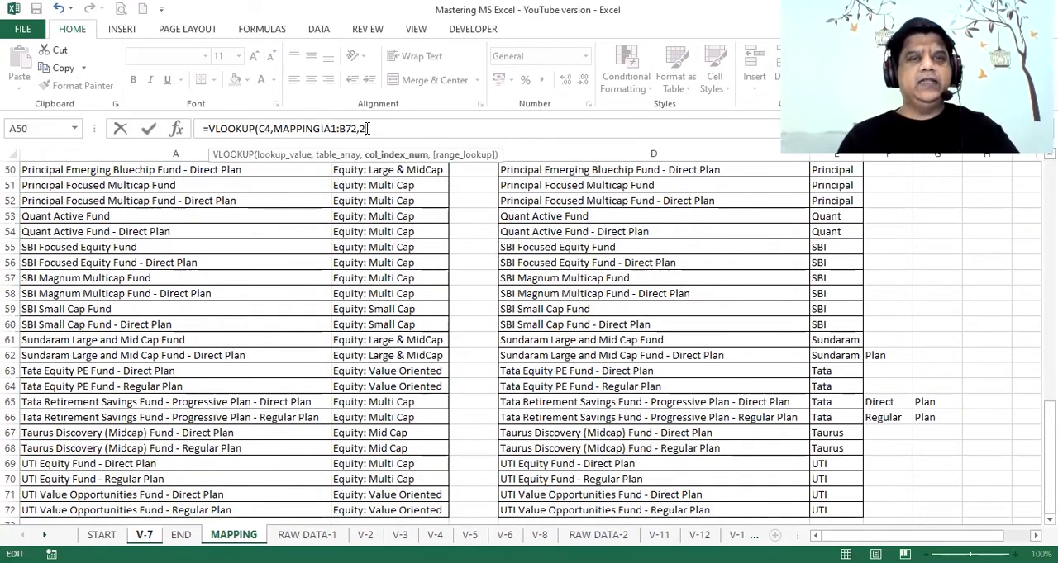
type(",")
double_click(378, 181)
type(")")
key("Return")
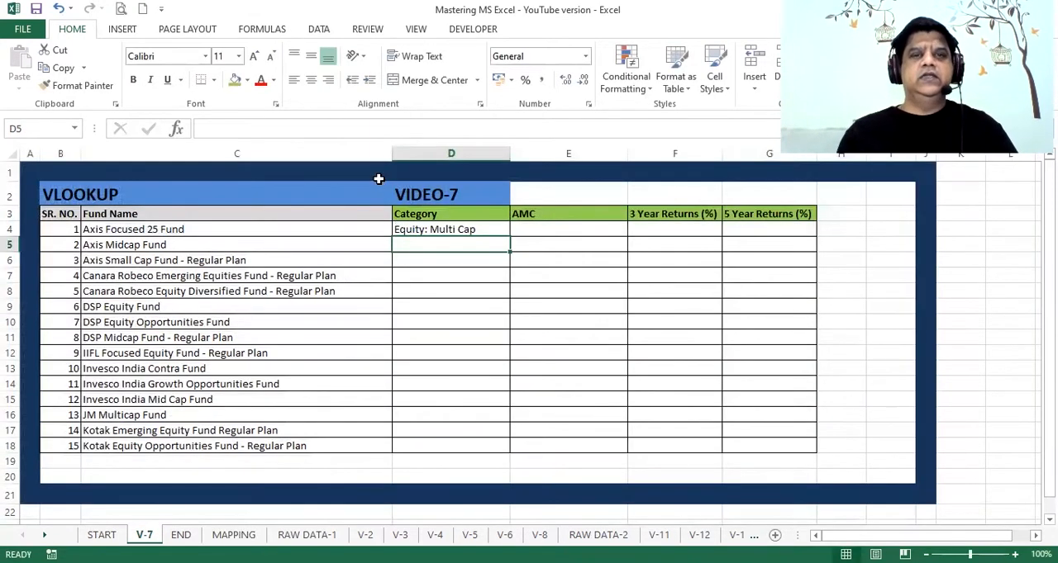
Start a VLOOKUP formula in cell E4 under AMC with the fund name in C4 as the lookup value
left_click(552, 227)
type("=")
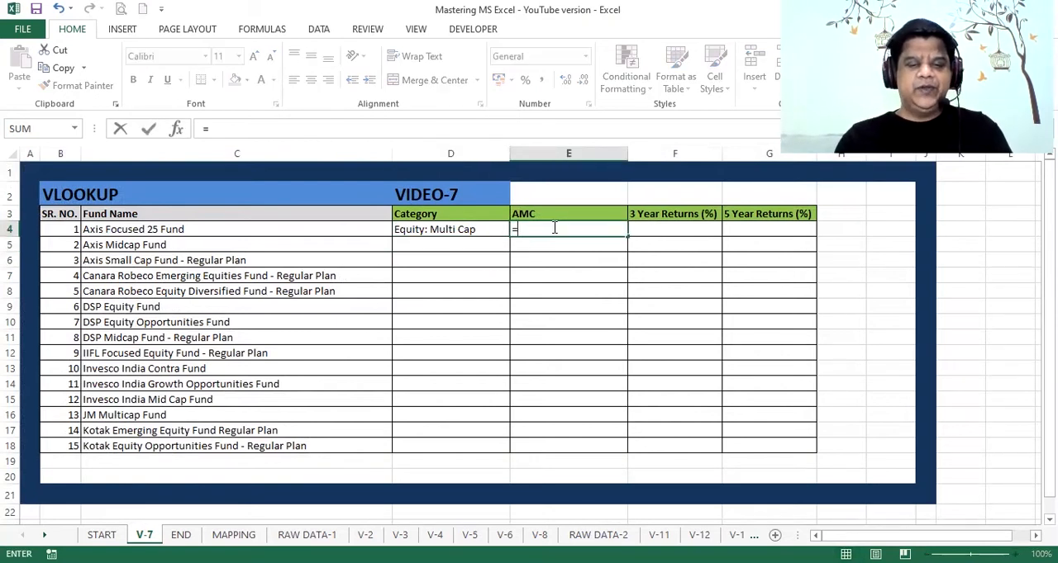
type("VLOOKUP")
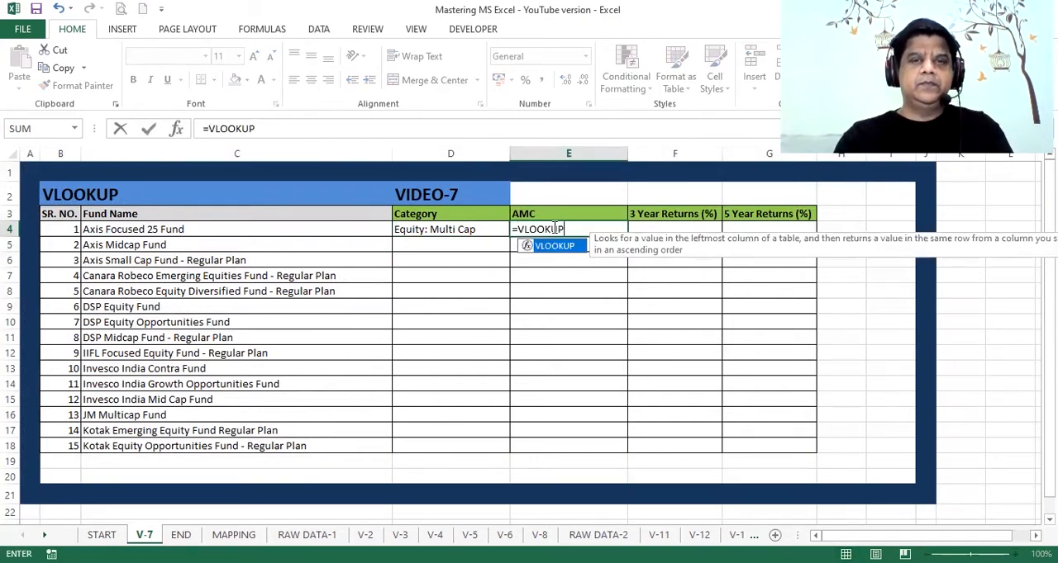
type("(")
left_click(320, 233)
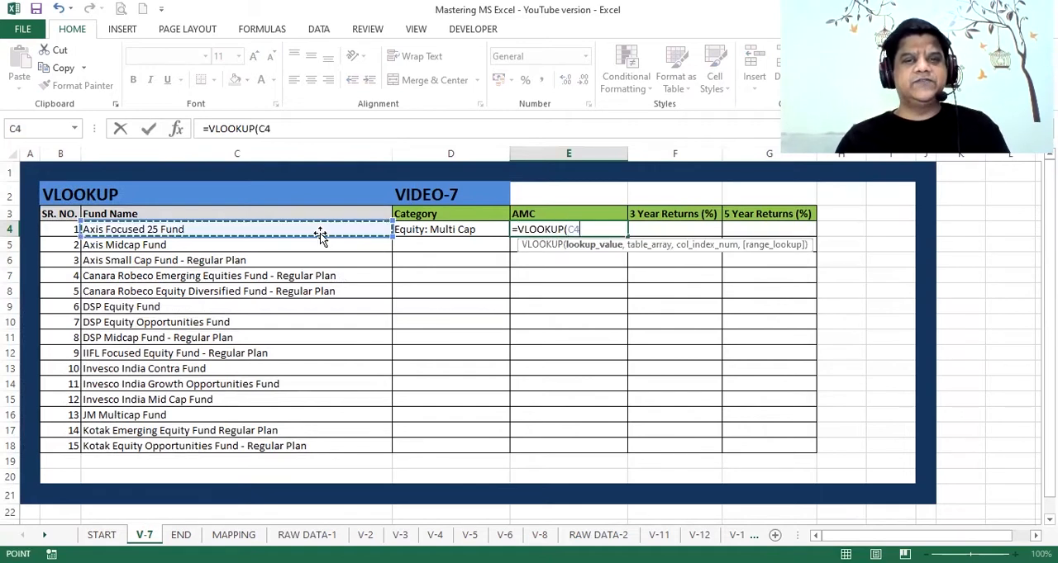
type(",")
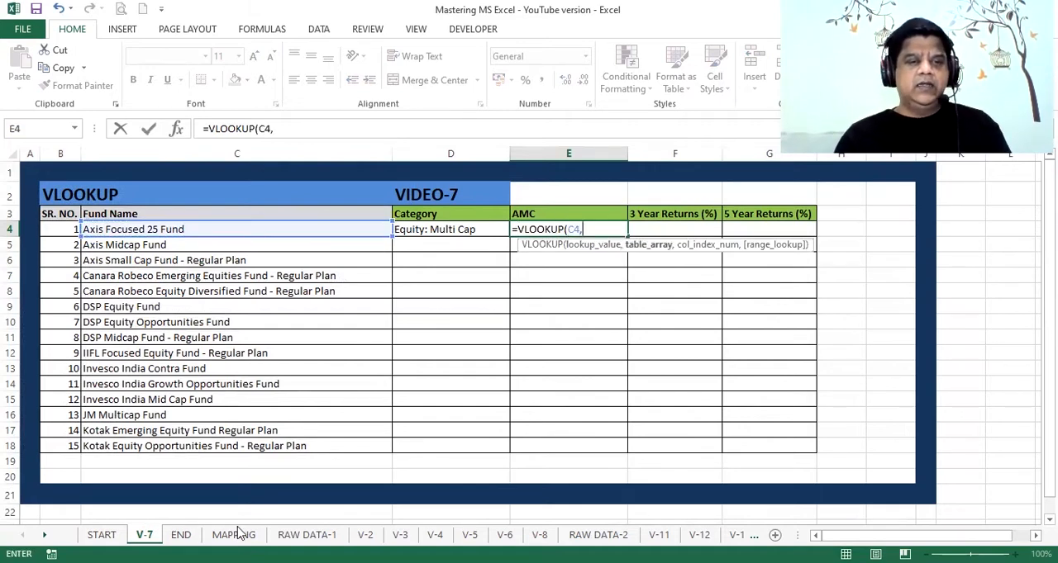
Set the table array of the AMC lookup to the Fund Name and AMC range D1:E72 on the MAPPING sheet
left_click(234, 535)
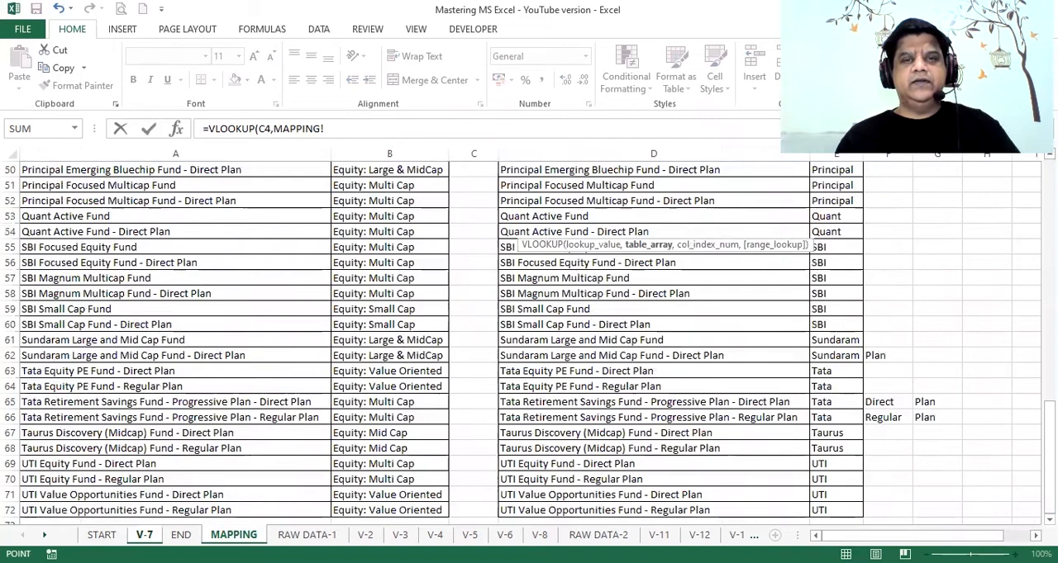
left_click(554, 172)
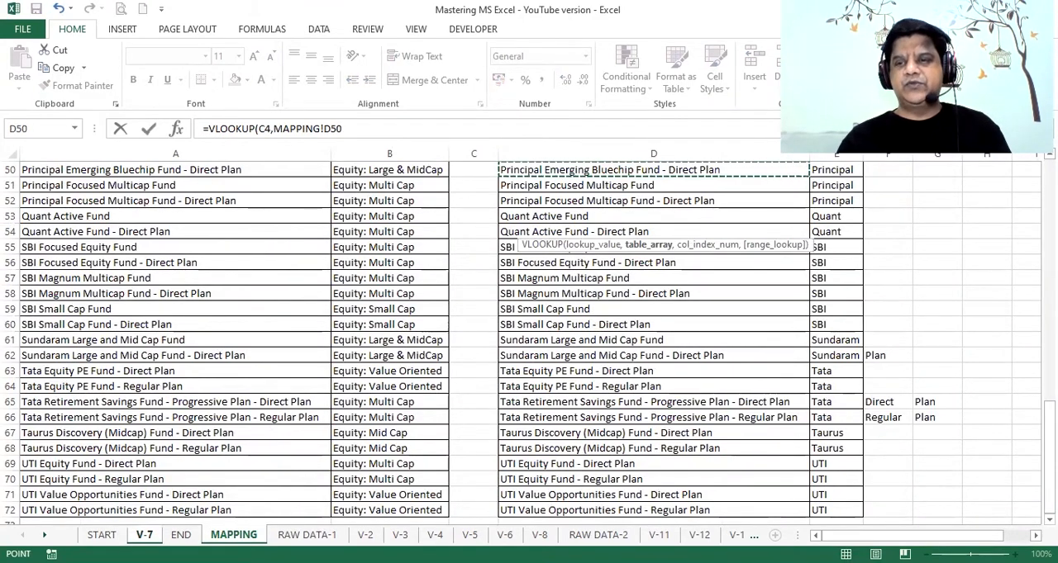
left_click_drag(1049, 426, 1049, 180)
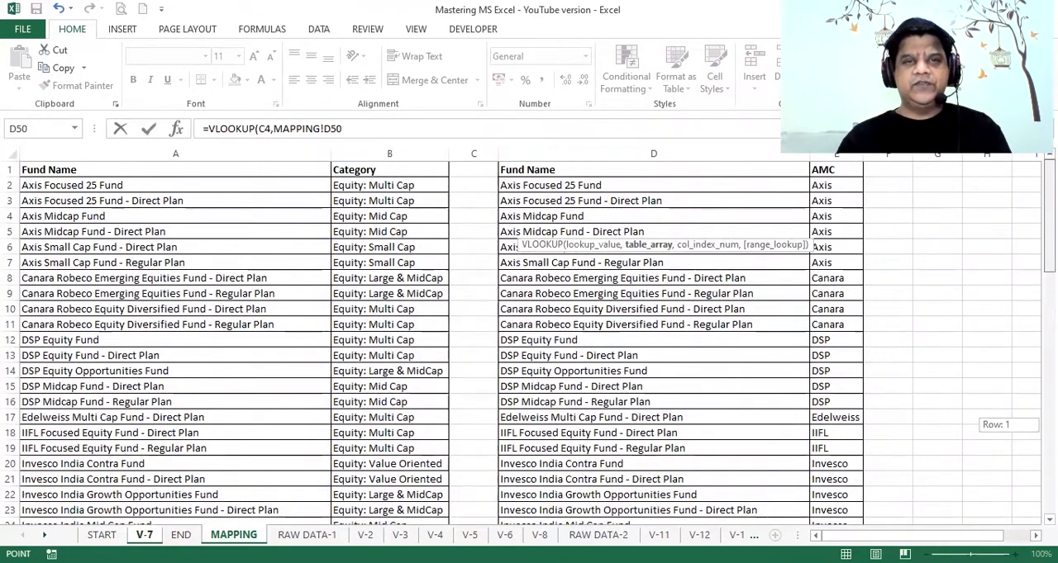
left_click(629, 170)
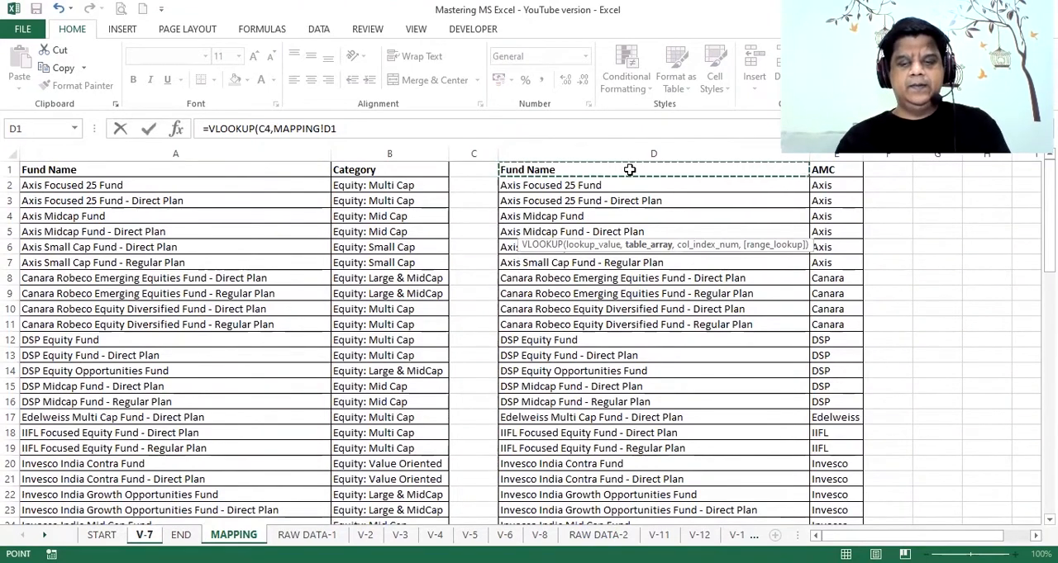
key("ctrl+shift+Down")
key("shift+Right")
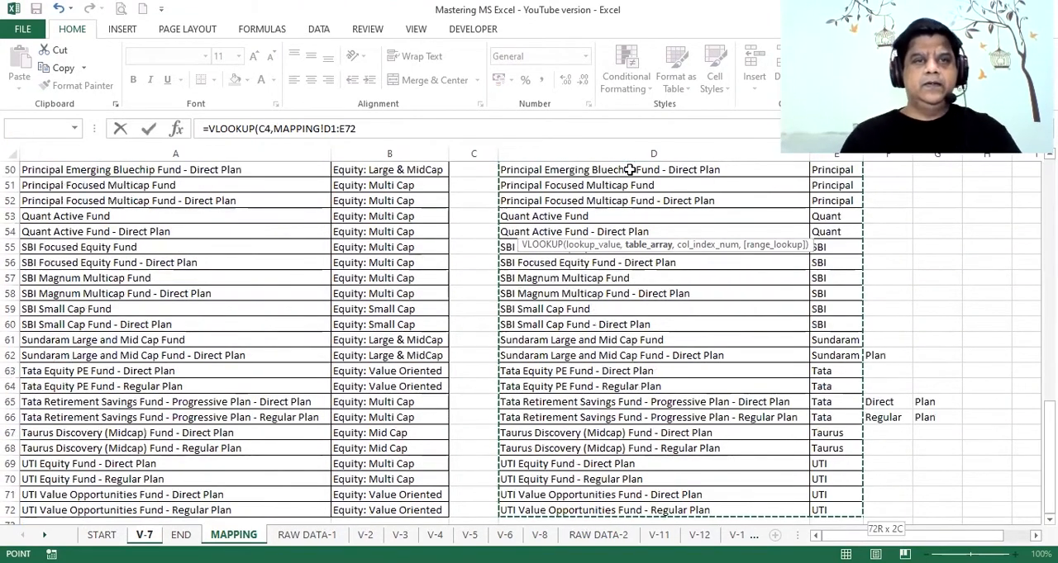
Complete the AMC lookup with column index 2 and FALSE for an exact match
type(",")
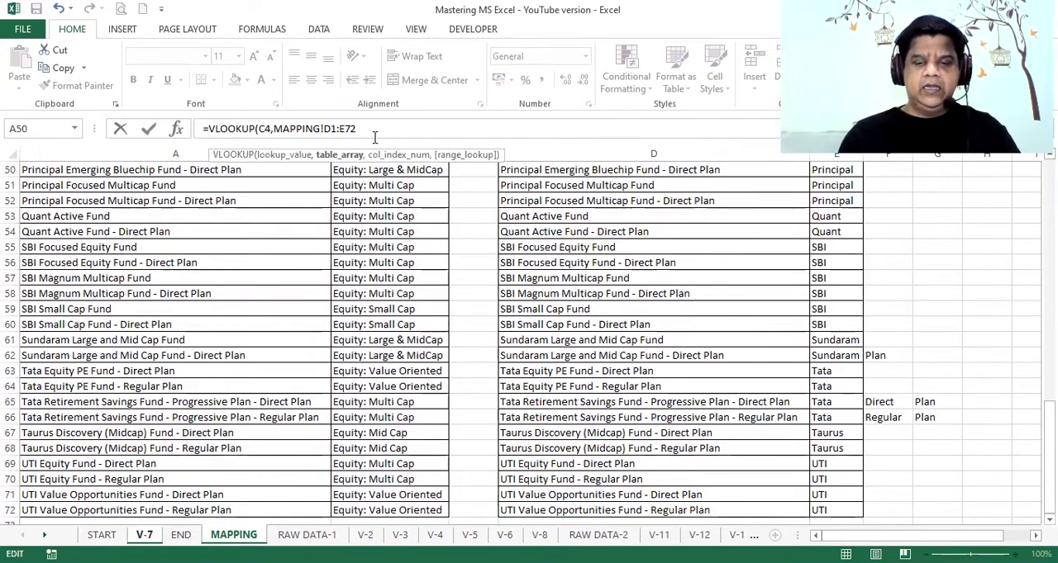
type("2")
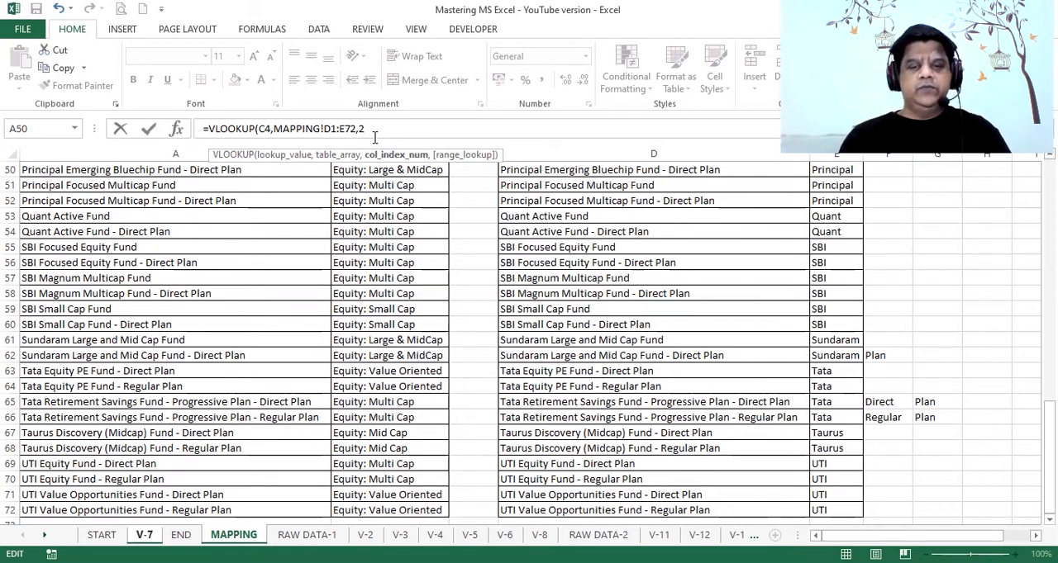
type(",")
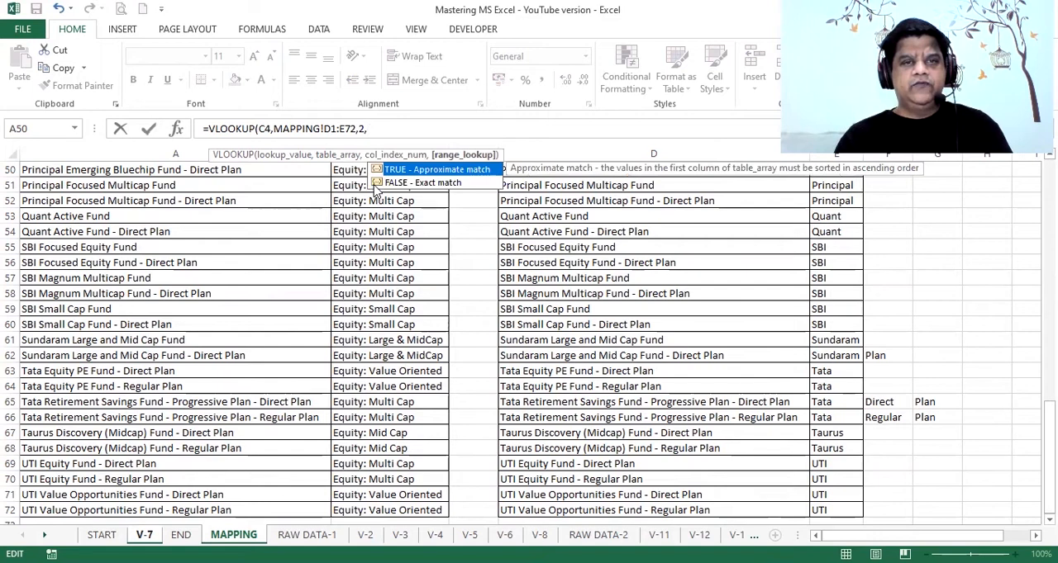
left_click(377, 183)
double_click(377, 184)
type(")")
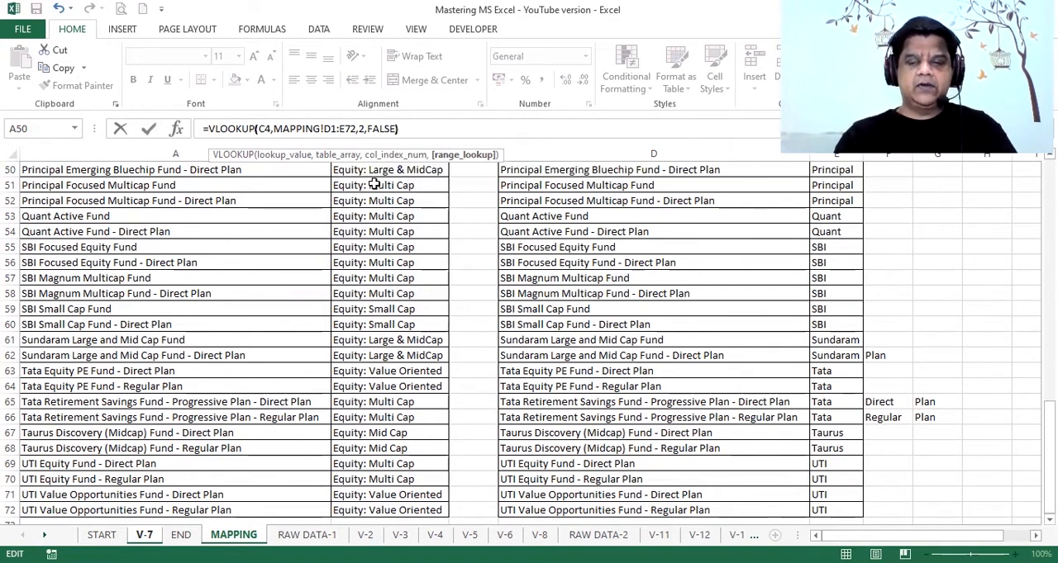
key("Return")
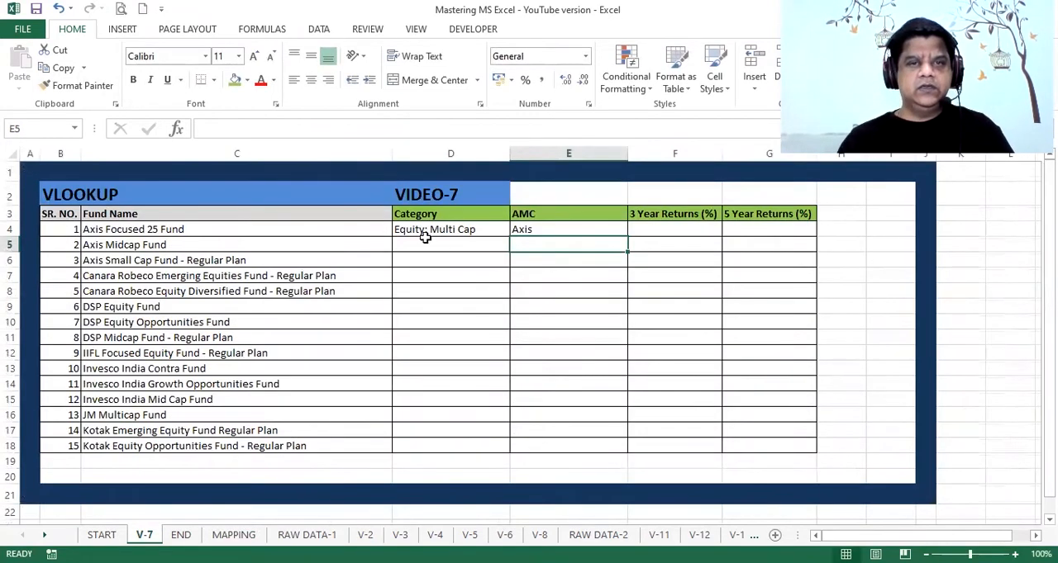
Start a VLOOKUP formula in cell F4 under 3 Year Returns (%) with the fund name in C4 as the lookup value
left_click(430, 229)
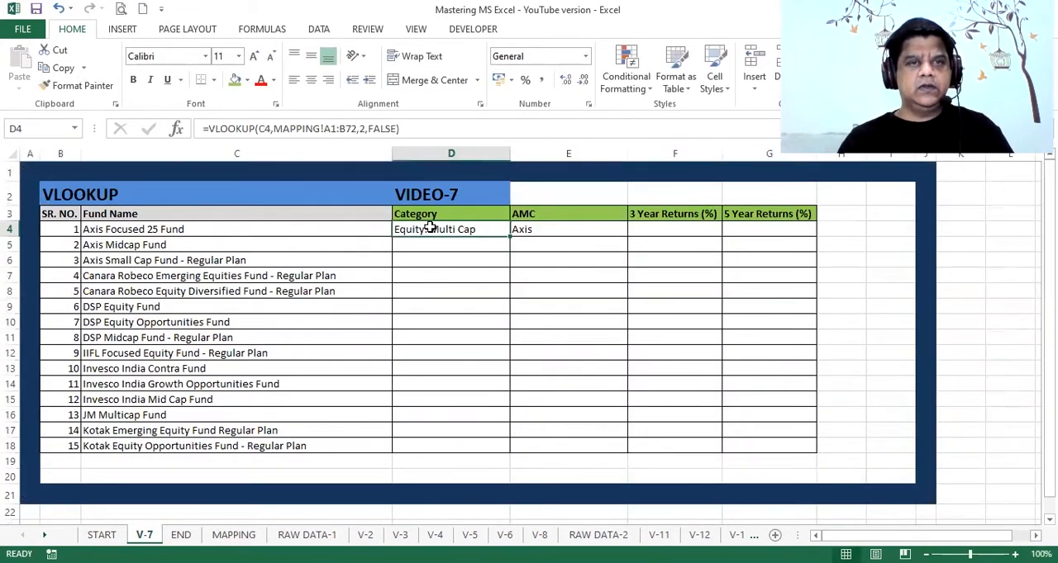
left_click(529, 220)
key("Down")
key("Right")
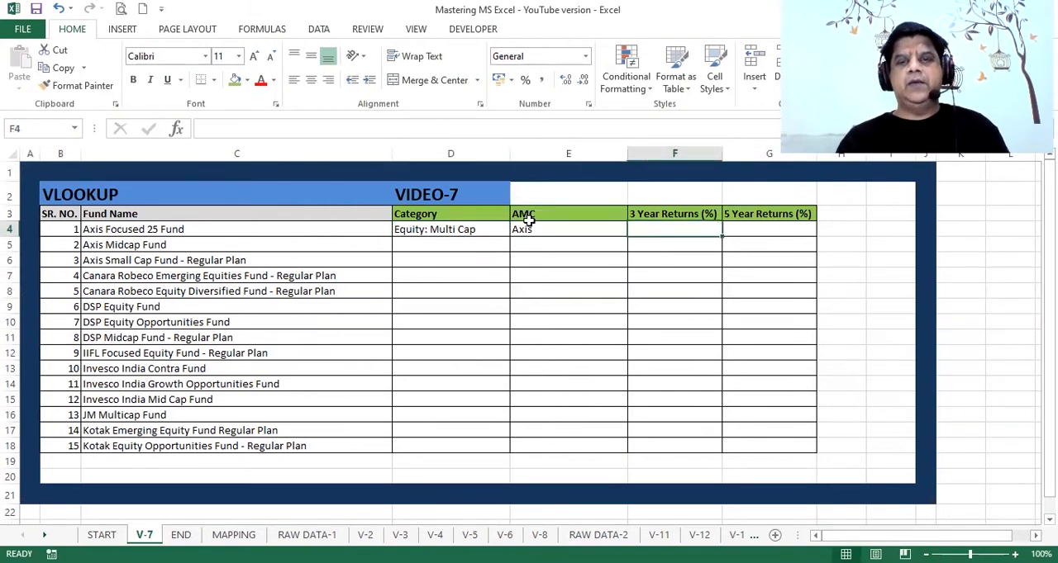
type("=")
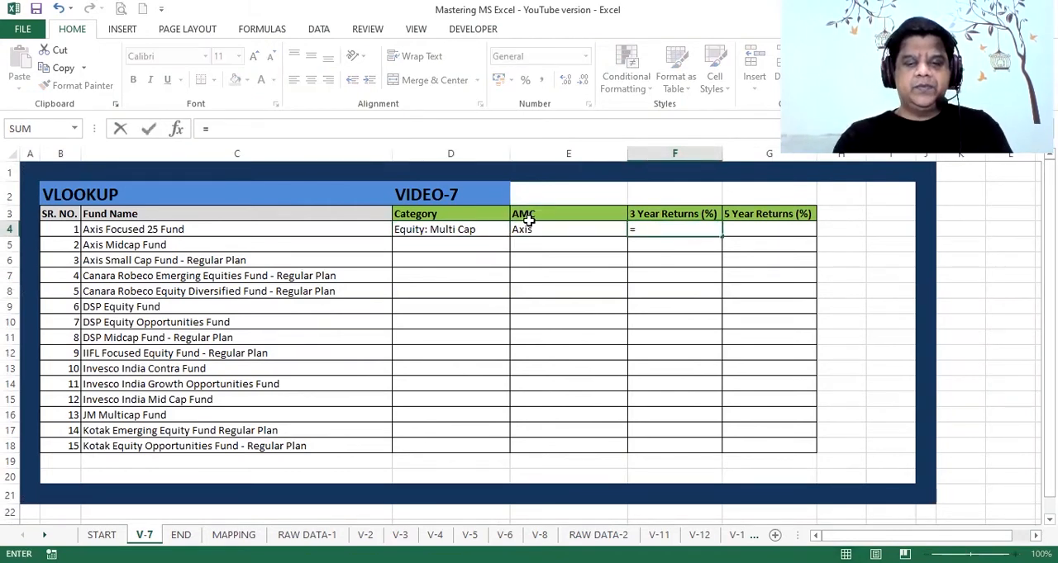
type("VLOOKUP")
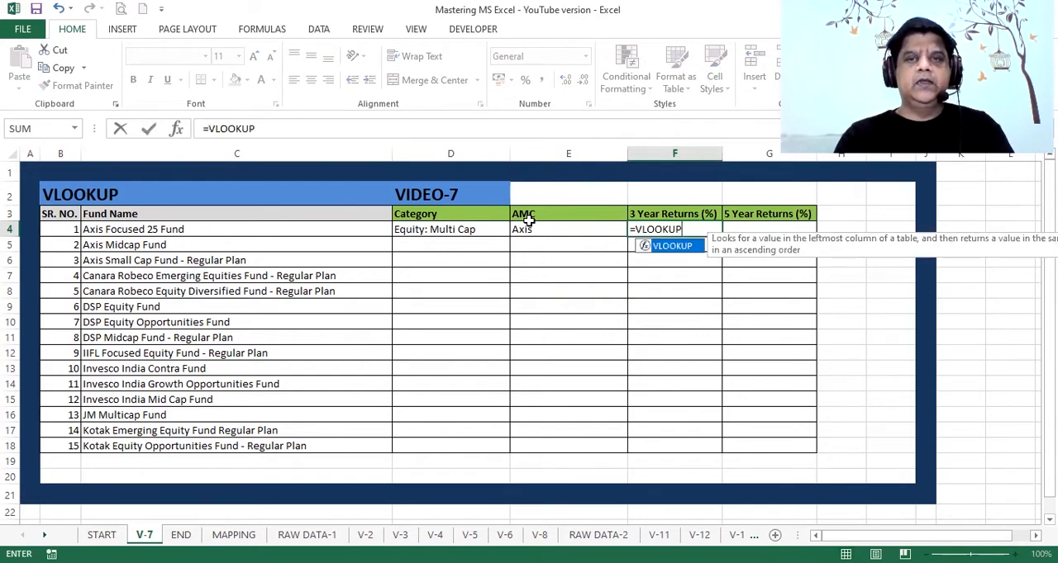
type("(")
left_click(189, 232)
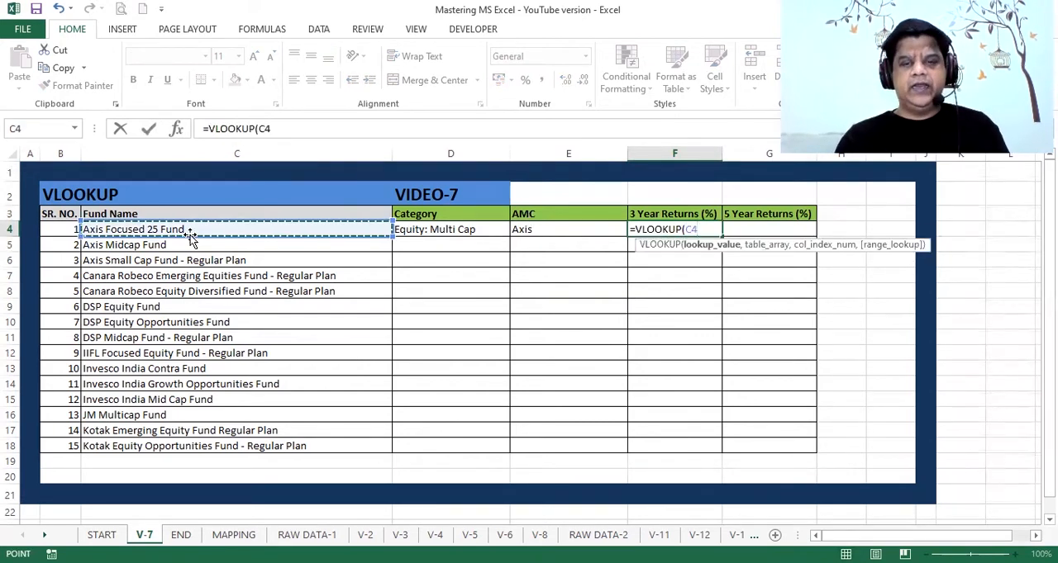
type(",")
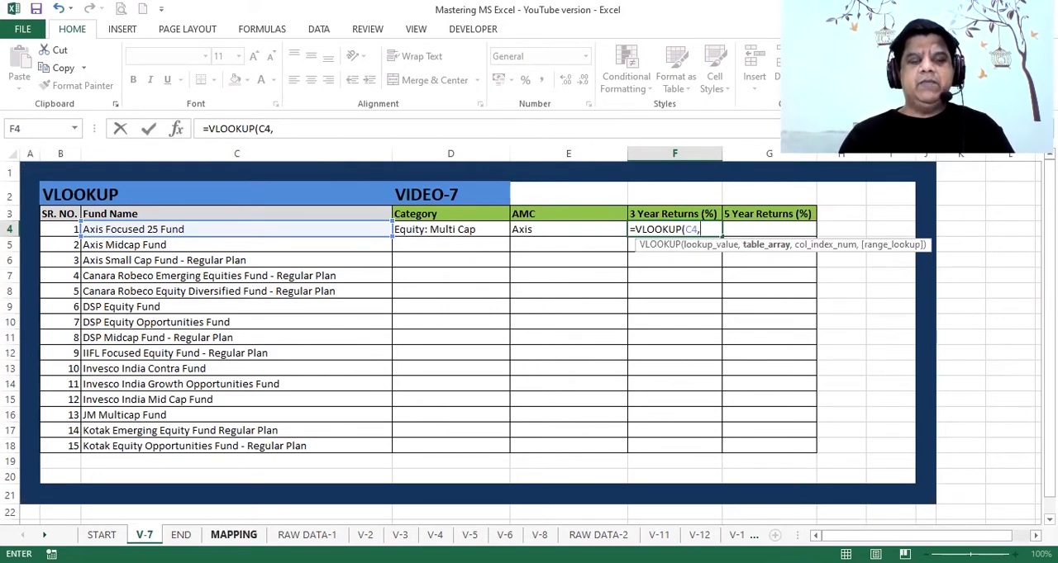
Set the table array of the 3 Year Returns lookup to the range A2:J73 on the RAW DATA-1 sheet
left_click(319, 535)
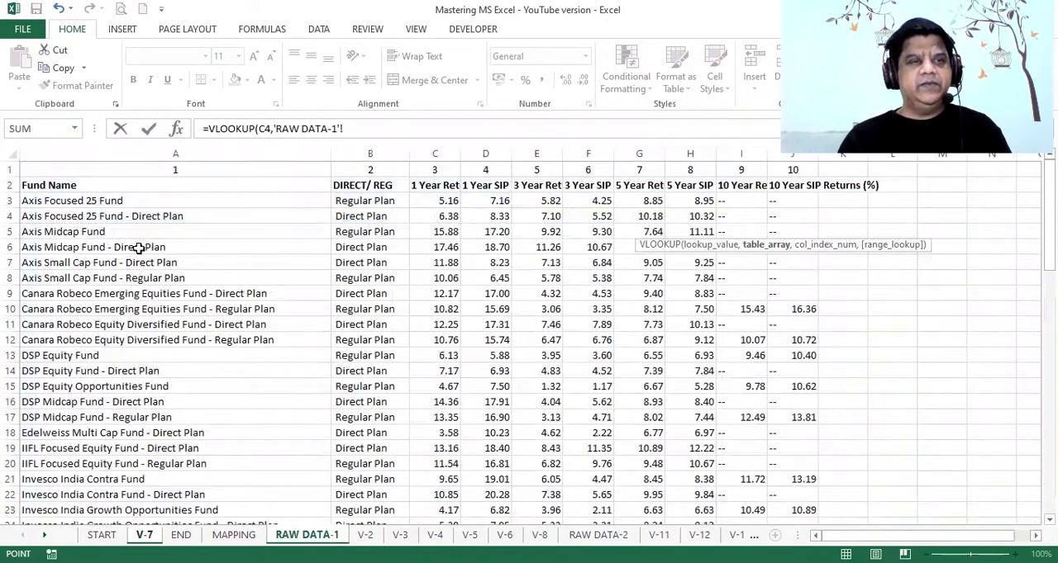
left_click(103, 188)
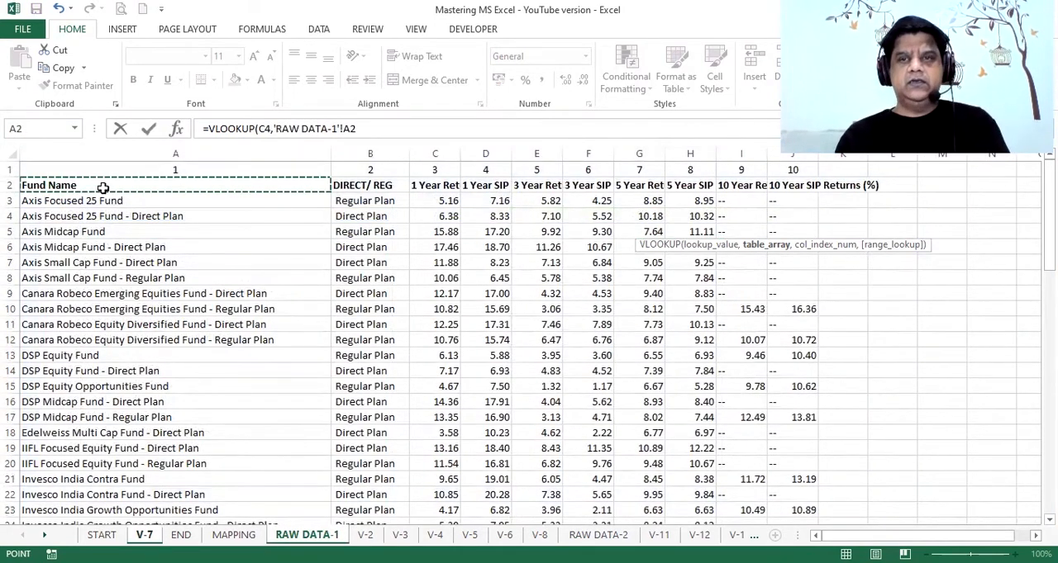
key("ctrl+shift+End")
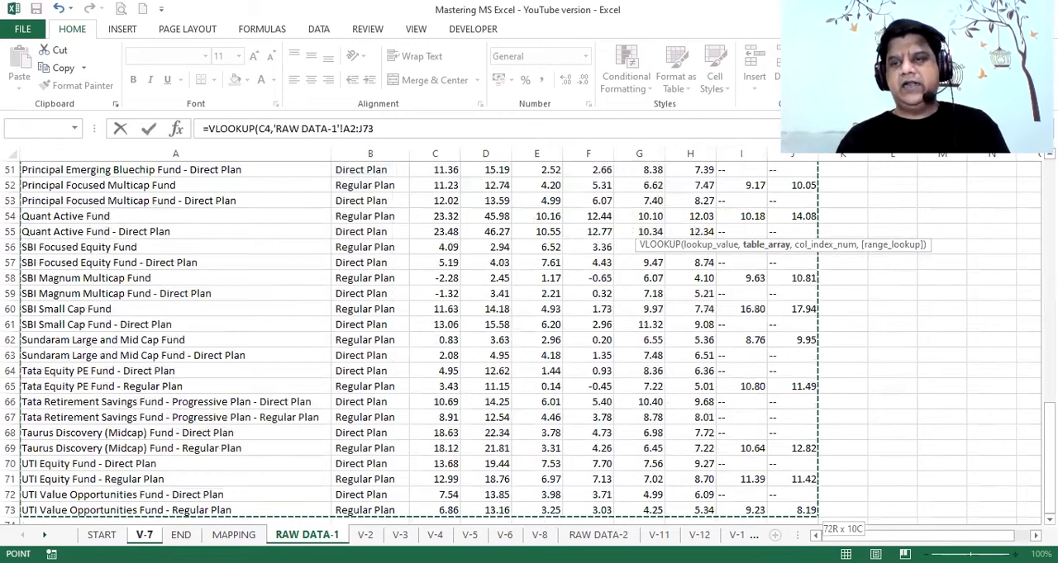
Complete the 3 Year Returns lookup with column index 5 and FALSE for an exact match
left_click_drag(1049, 431, 1050, 145)
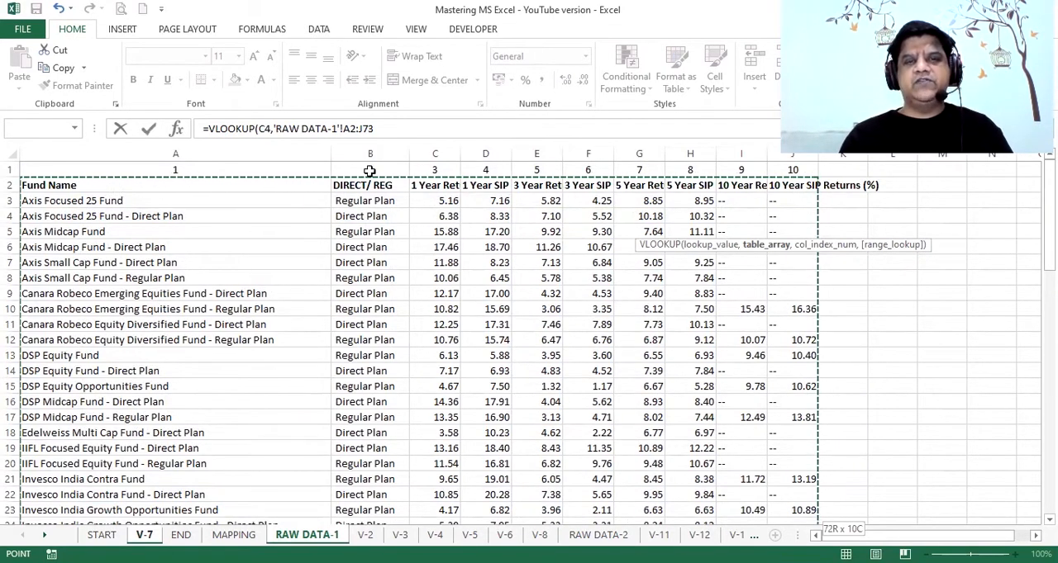
left_click(410, 133)
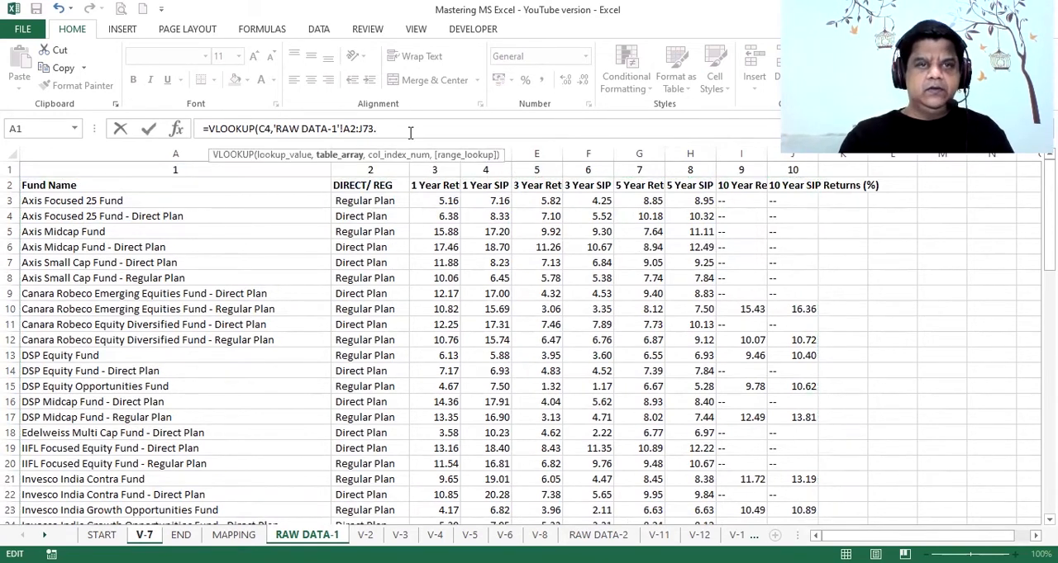
type(",5")
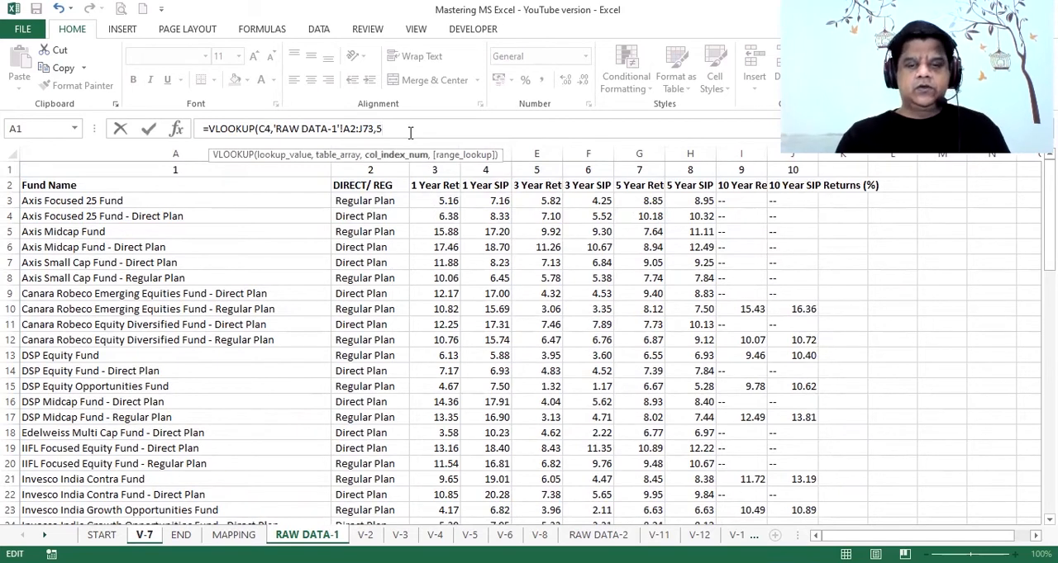
type(",")
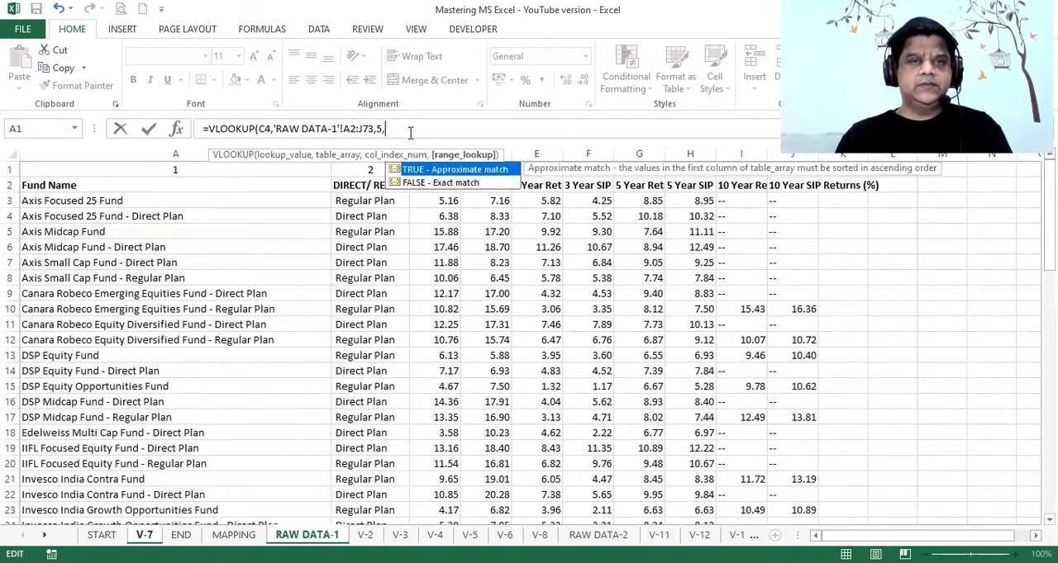
left_click(395, 183)
double_click(395, 183)
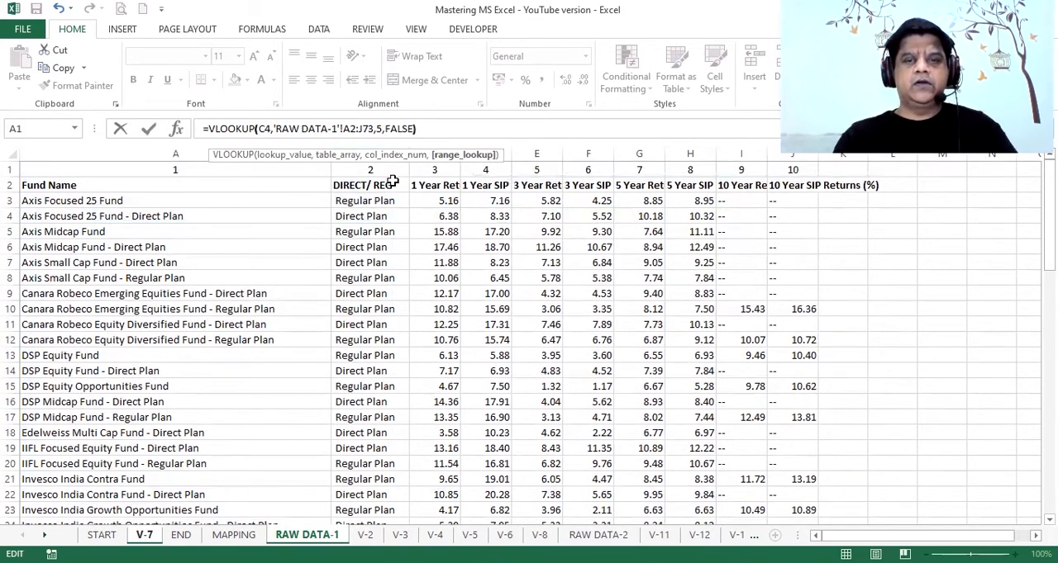
type(")")
key("Return")
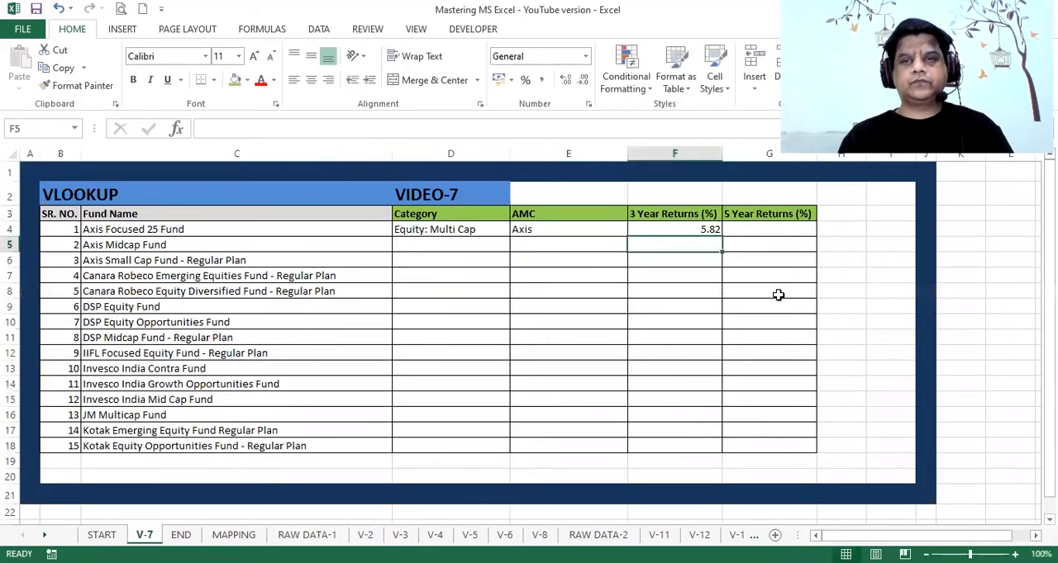
Start a VLOOKUP formula in cell G4 under 5 Year Returns (%) with the fund name in C4 as the lookup value
left_click(786, 228)
type("=")
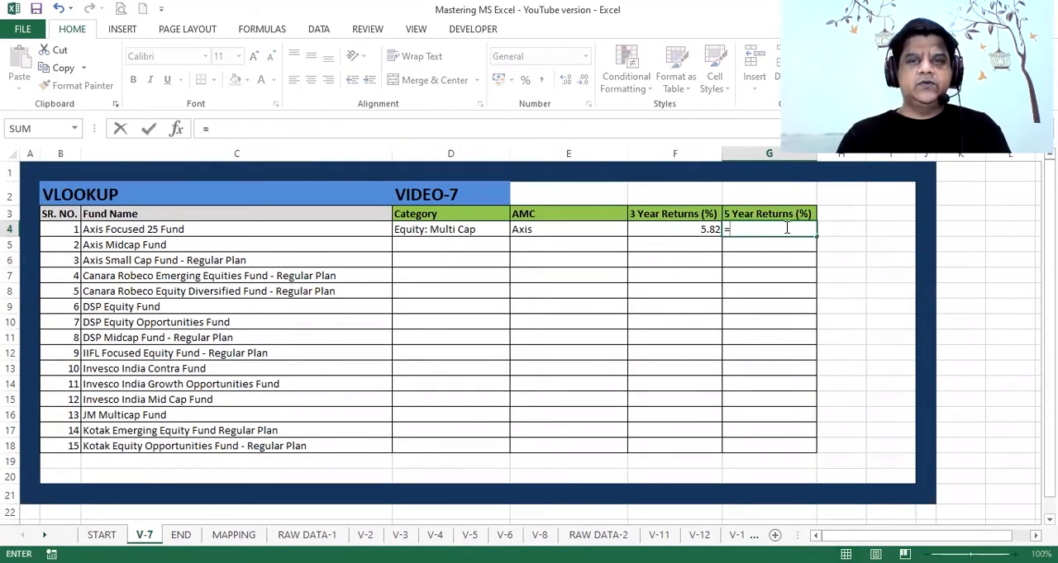
type("VLOOKU")
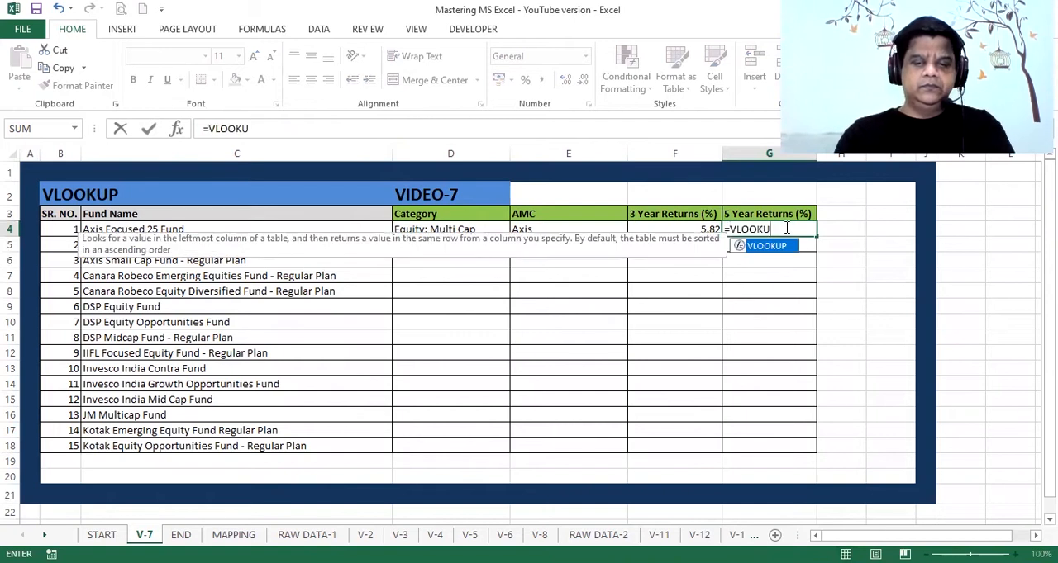
type("P(")
left_click(368, 230)
type(",")
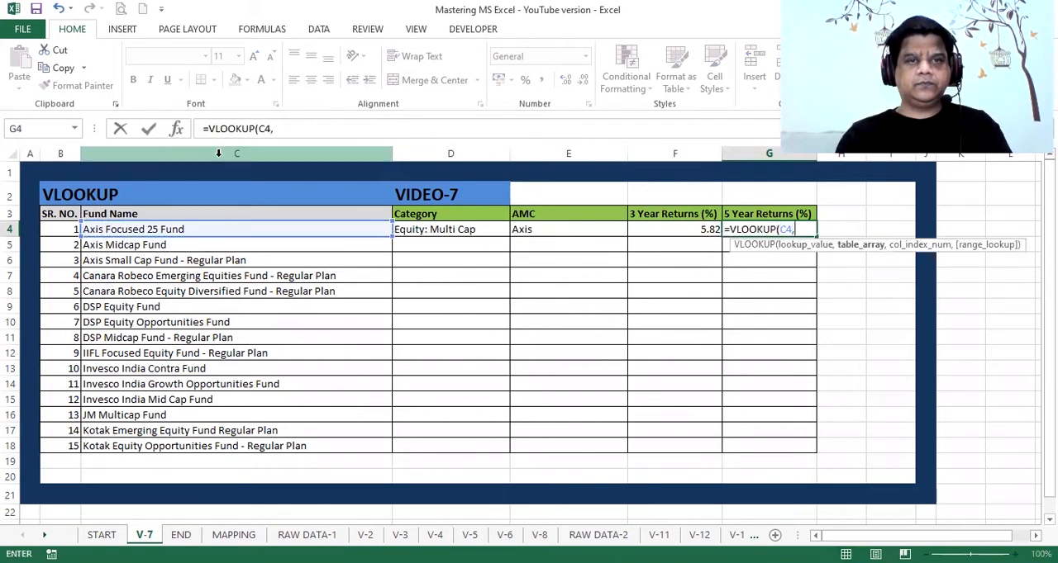
Set the table array of the 5 Year Returns lookup to the range A2:J73 on the RAW DATA-1 sheet
left_click(307, 535)
left_click(177, 187)
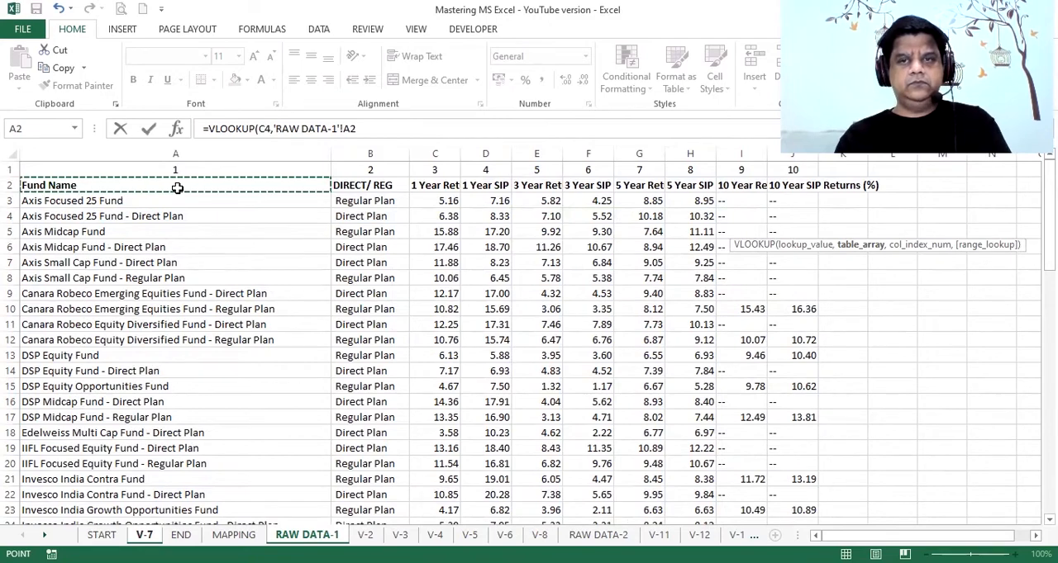
key("shift+Right")
key("shift+Page_Down")
key("Up")
key("Down")
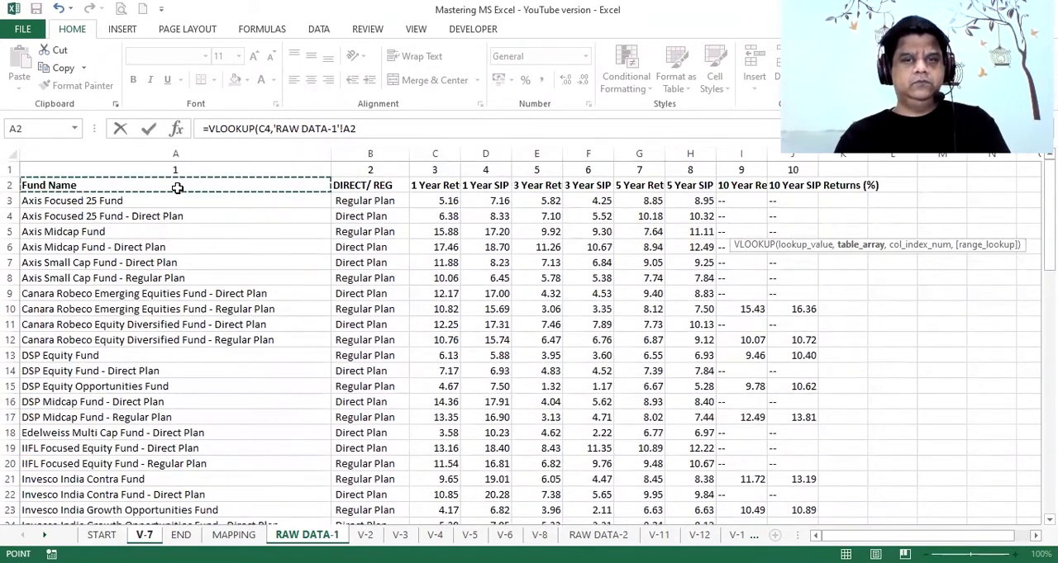
key("ctrl+shift+End")
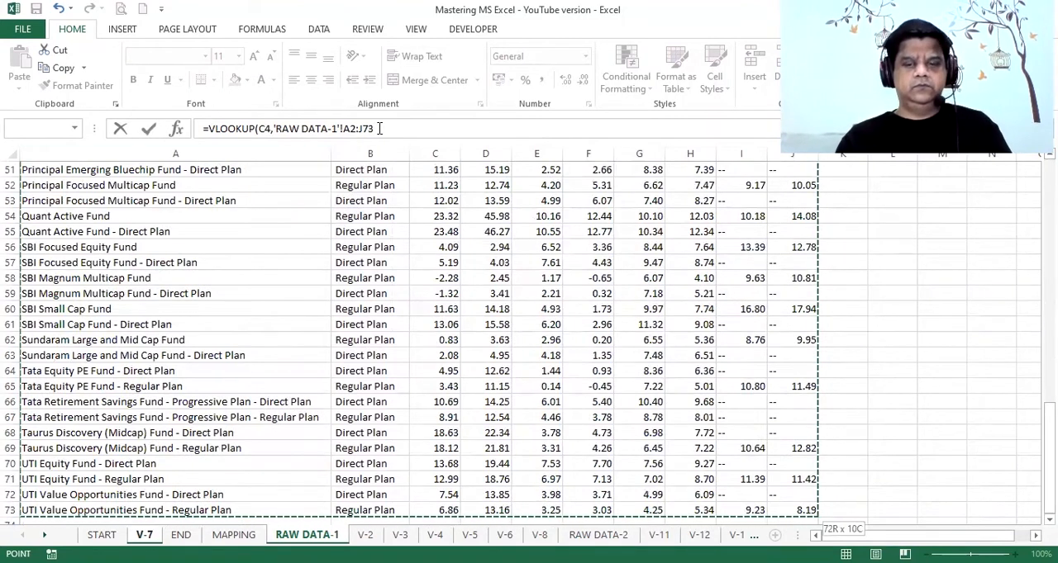
Complete the 5 Year Returns lookup with column index 7 and FALSE for an exact match
left_click(380, 128)
type(",")
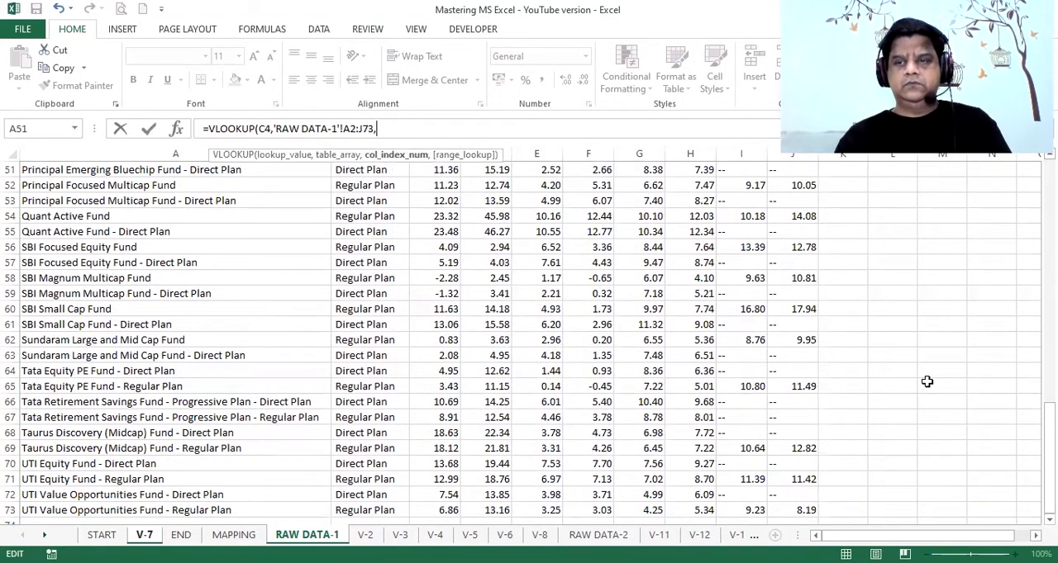
left_click_drag(1048, 444, 1025, 200)
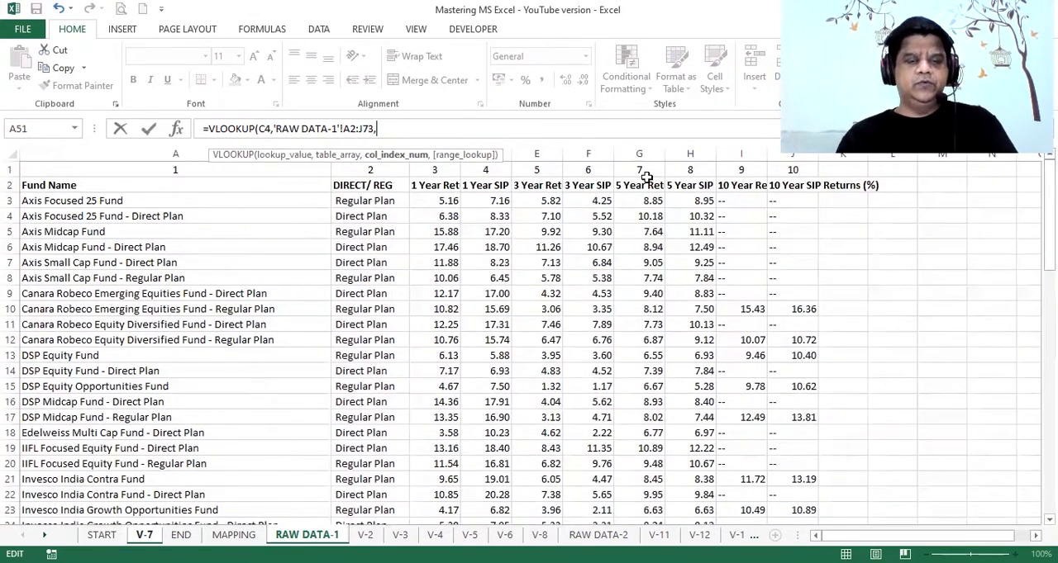
type("7")
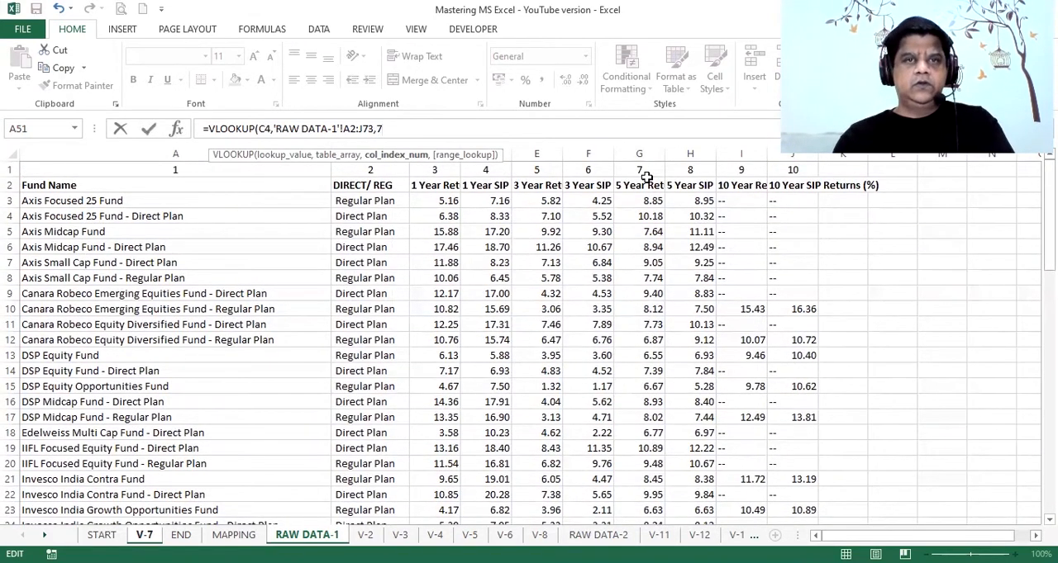
type(",")
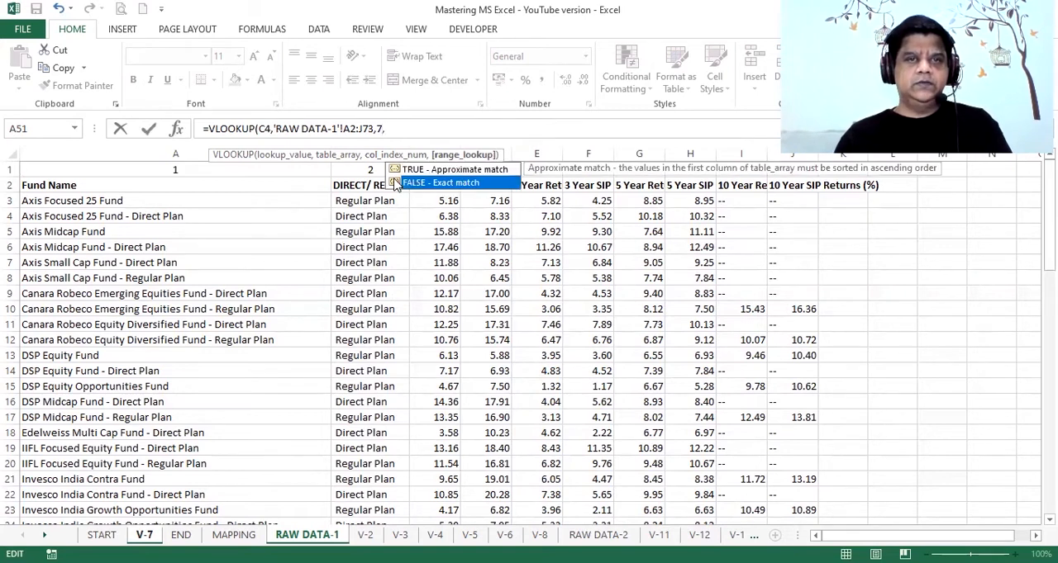
double_click(395, 182)
type(")")
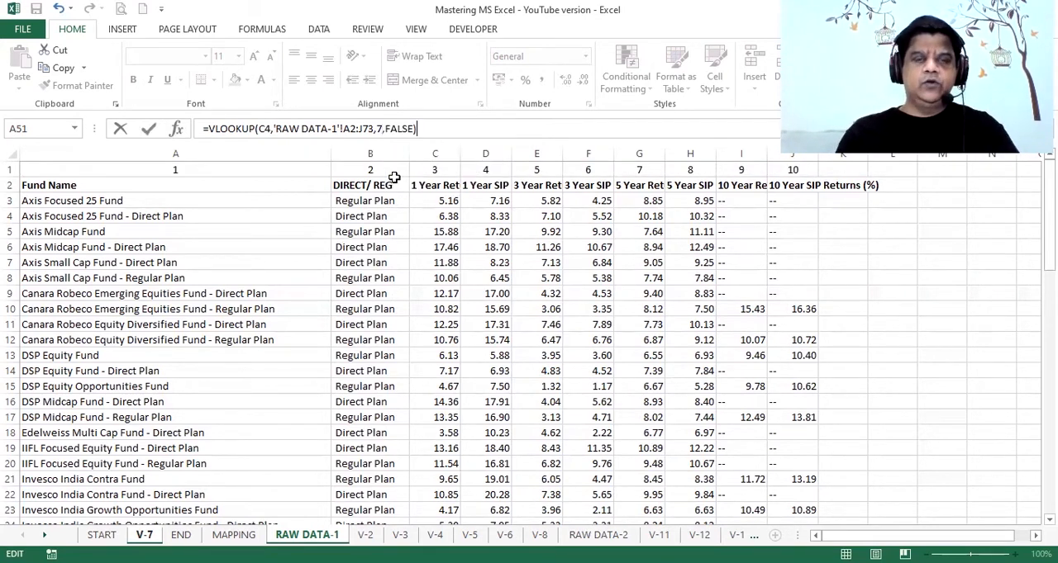
key("Return")
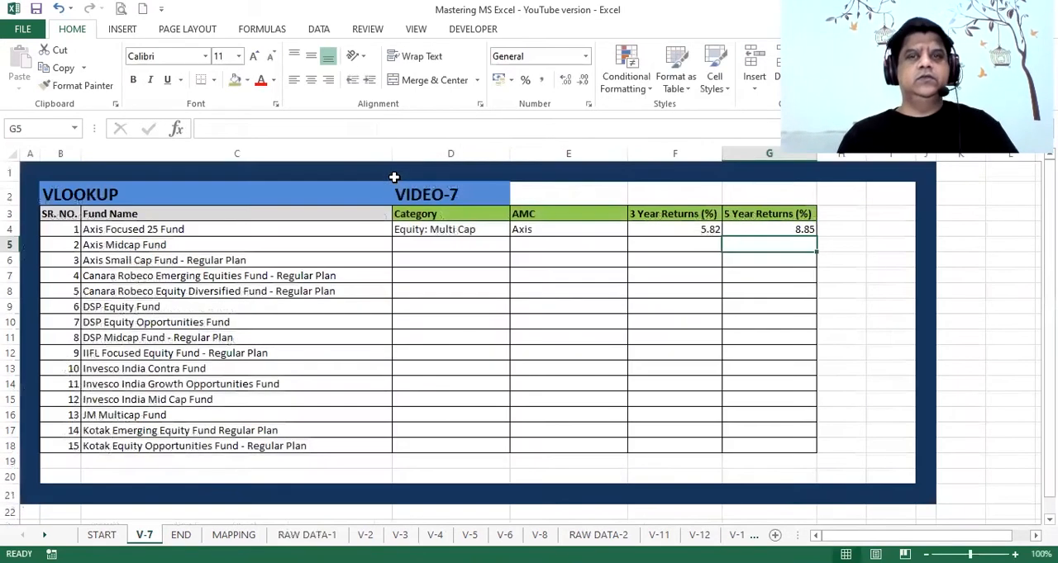
Make the MAPPING table array in the Category formula in D4 absolute as $A$1:$B$72
left_click(446, 231)
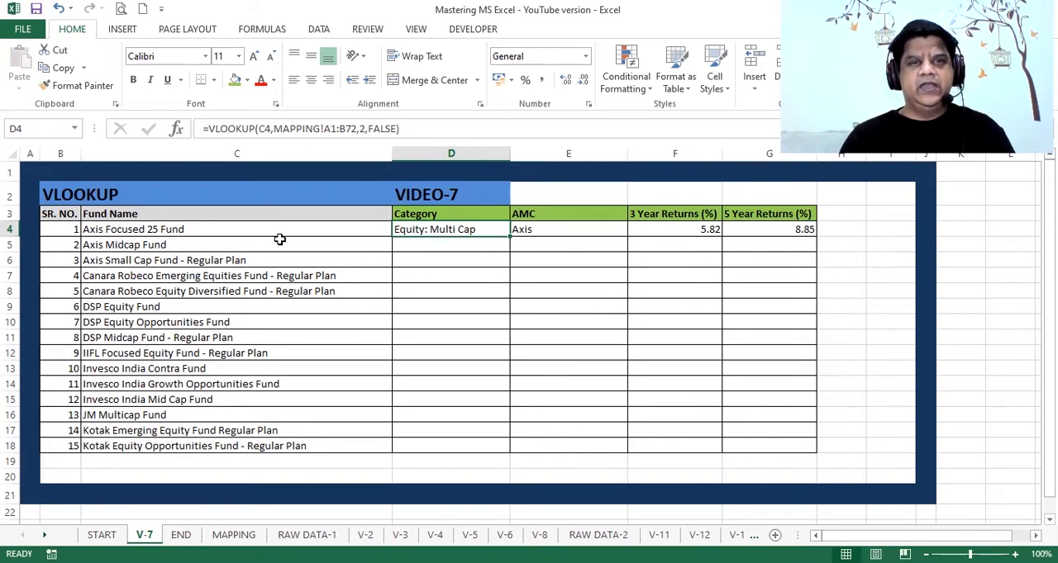
left_click(328, 128)
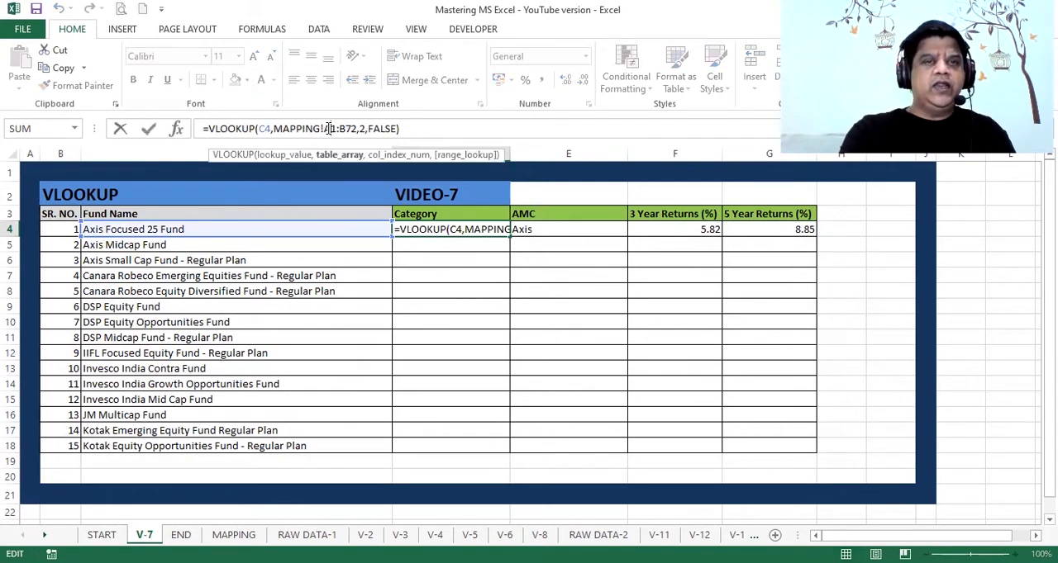
key("F4")
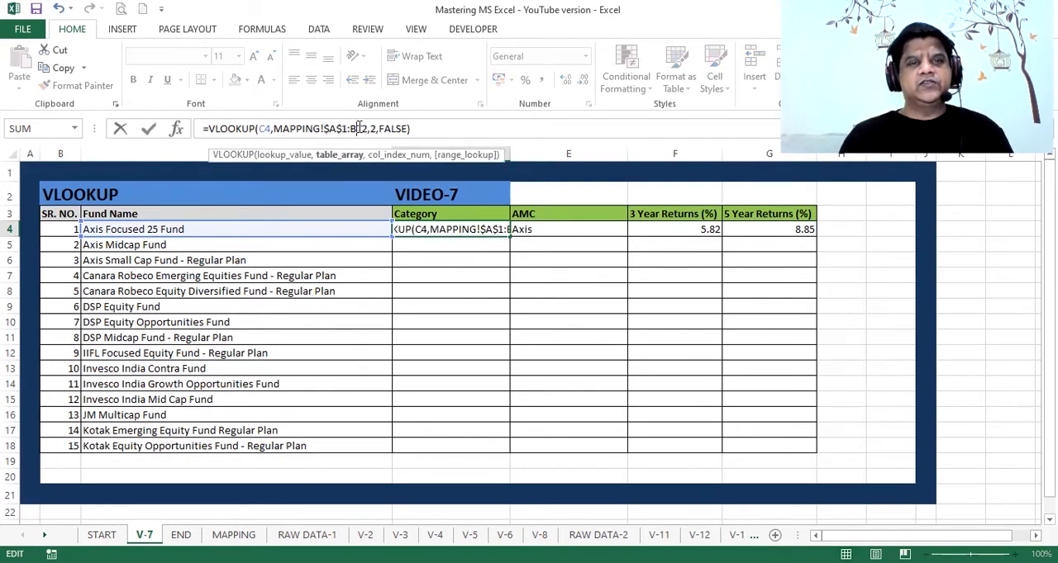
left_click(360, 128)
key("F4")
left_click(431, 128)
key("ctrl+Return")
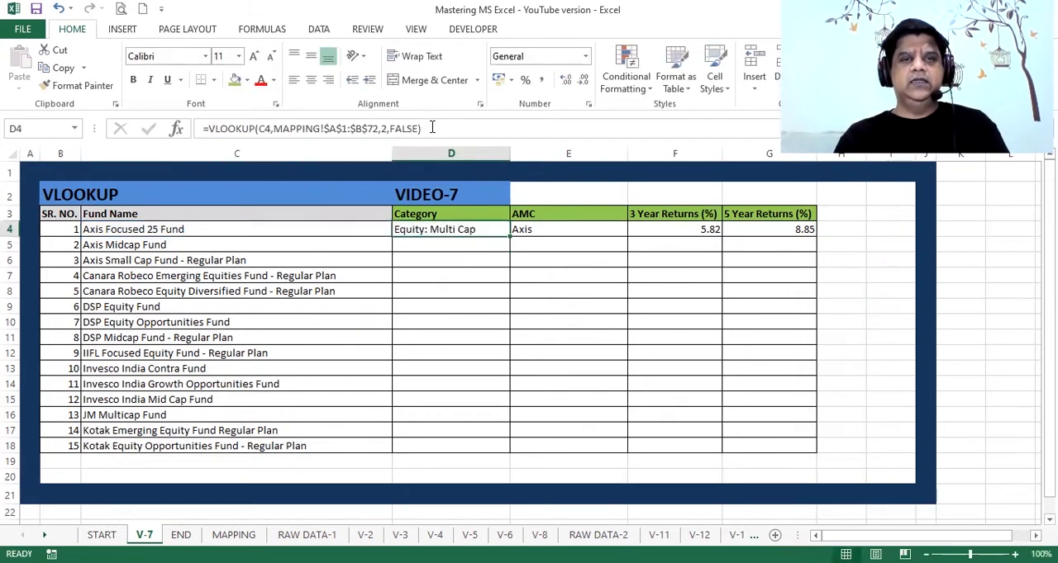
Make both ends of the MAPPING range D1:E72 absolute in the AMC formula in E4
key("Right")
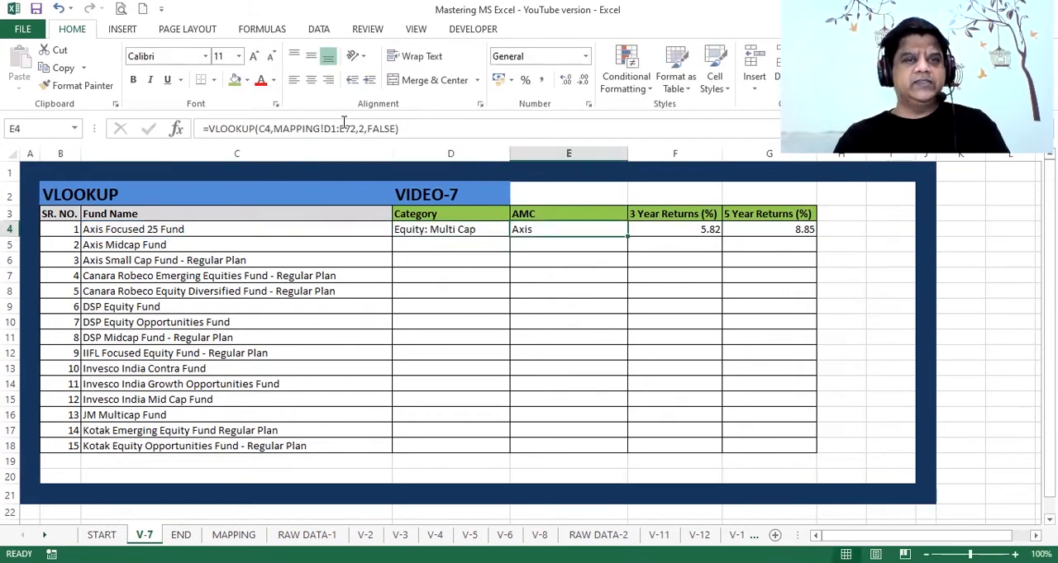
left_click(341, 123)
key("F4")
left_click(361, 129)
key("F4")
key("ctrl+Return")
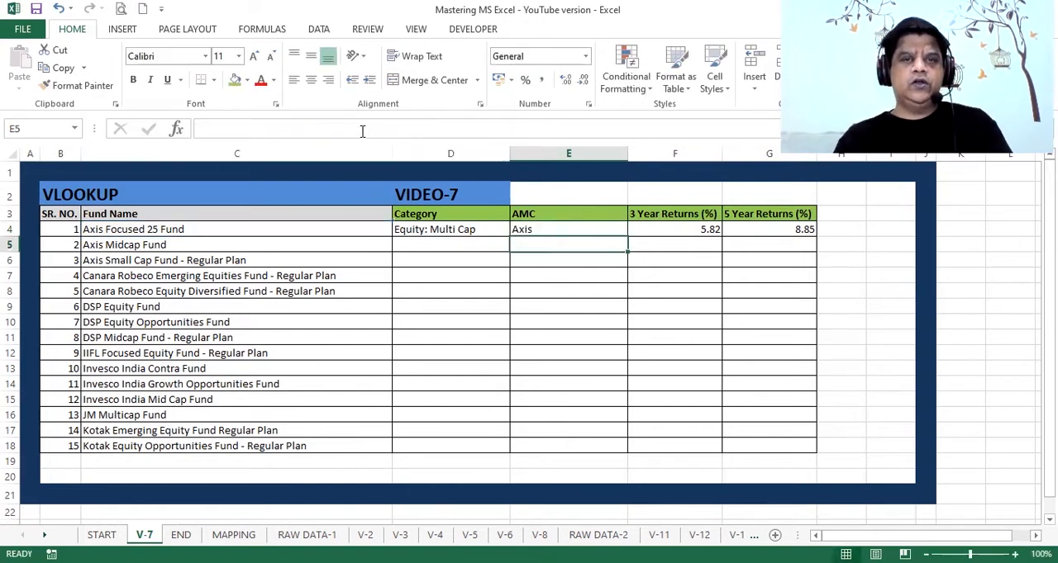
Make the RAW DATA-1 table array in the 3 Year Returns formula in F4 absolute as $A$2:$J$73
key("Right")
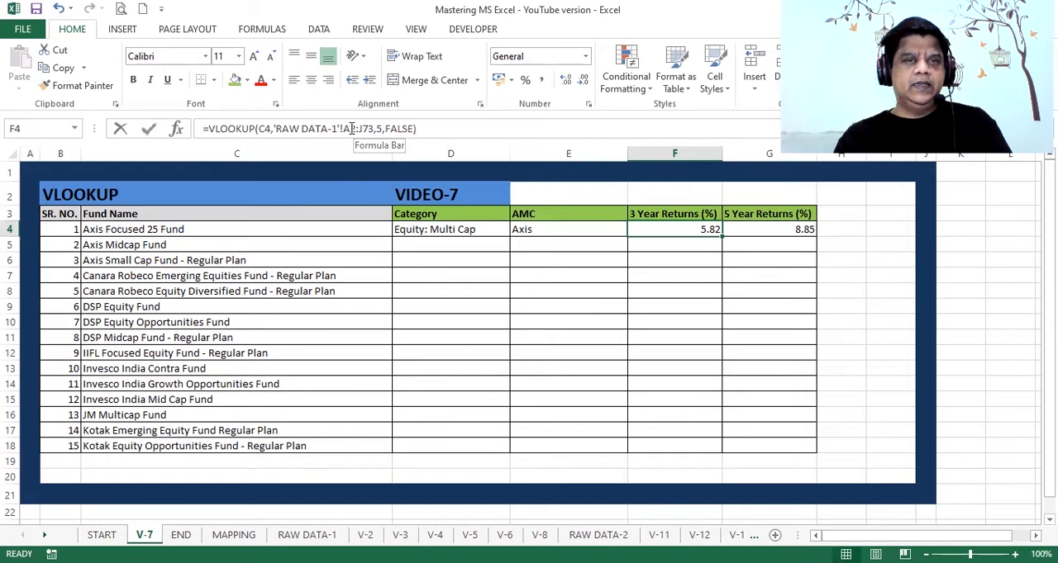
left_click(351, 129)
key("F4")
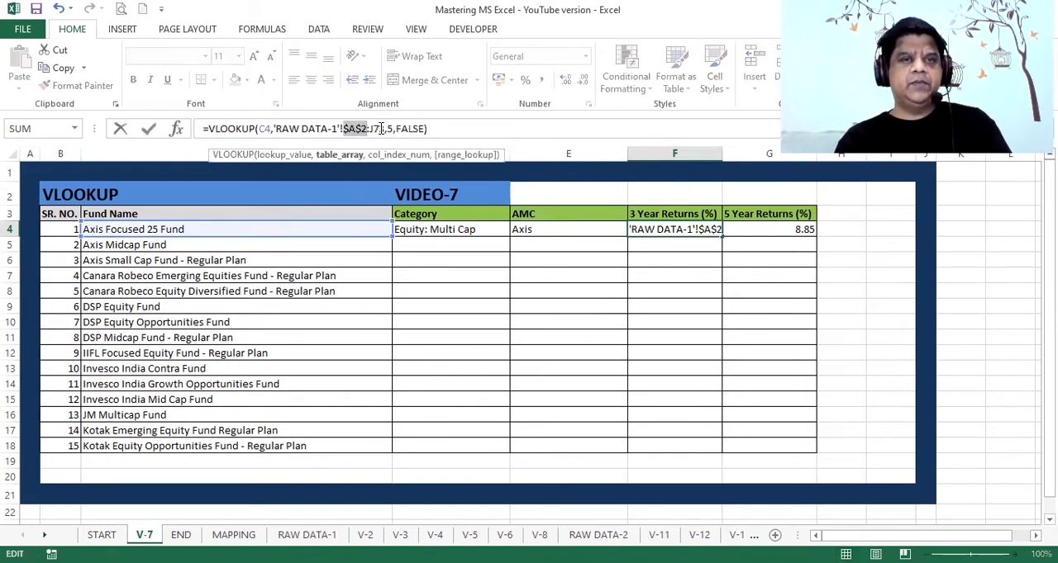
key("F4")
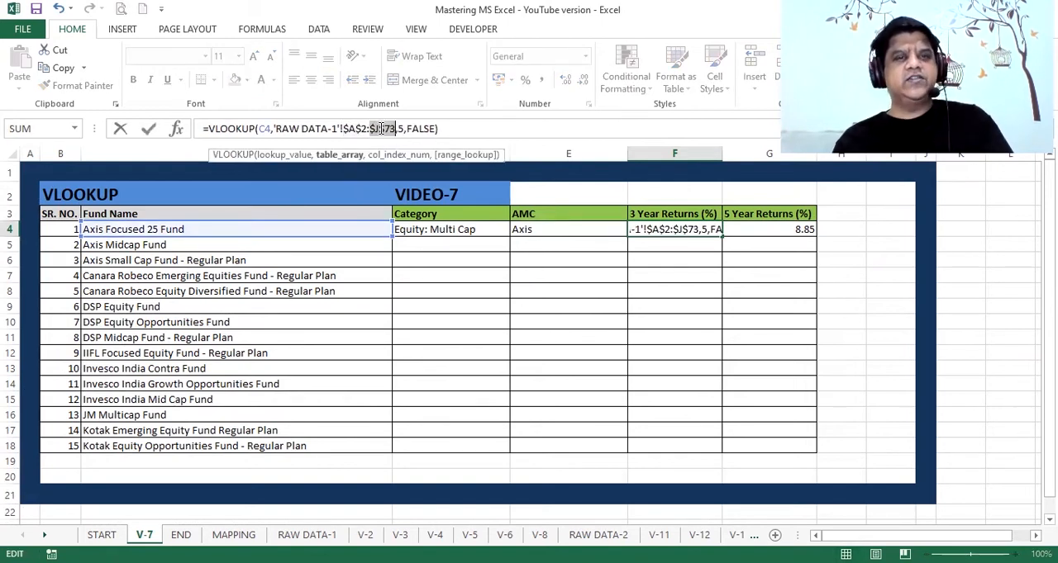
left_click(441, 128)
key("Return")
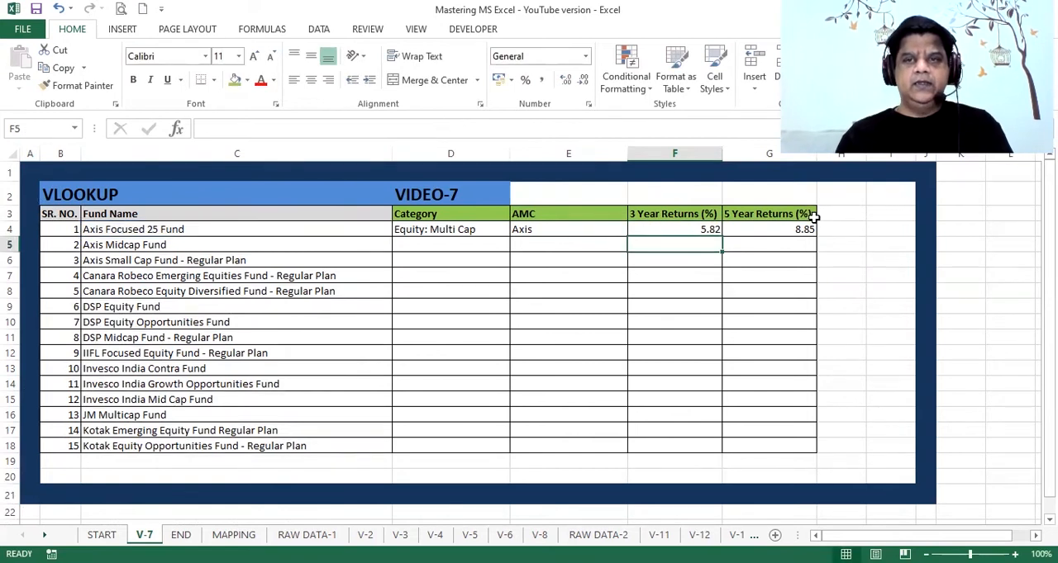
Make the RAW DATA-1 table array in the 5 Year Returns formula in G4 absolute as $A$2:$J$73
left_click(785, 230)
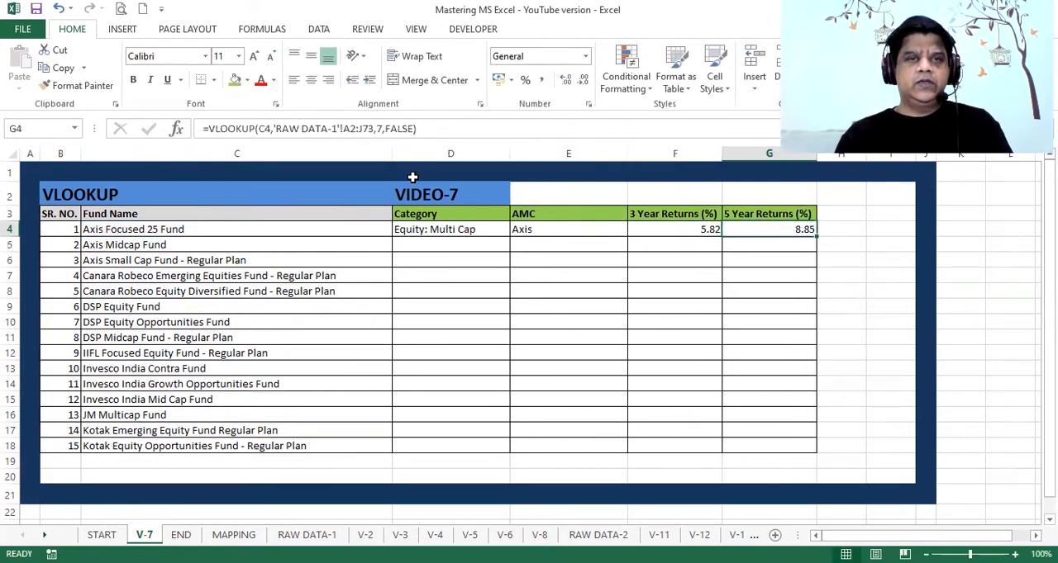
left_click(354, 128)
key("F4")
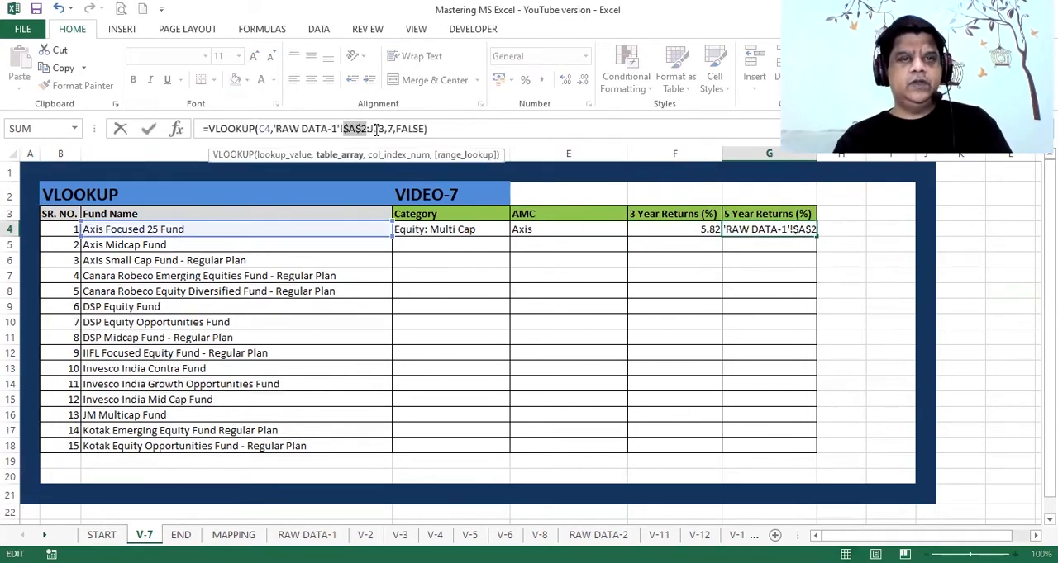
left_click(376, 129)
key("F4")
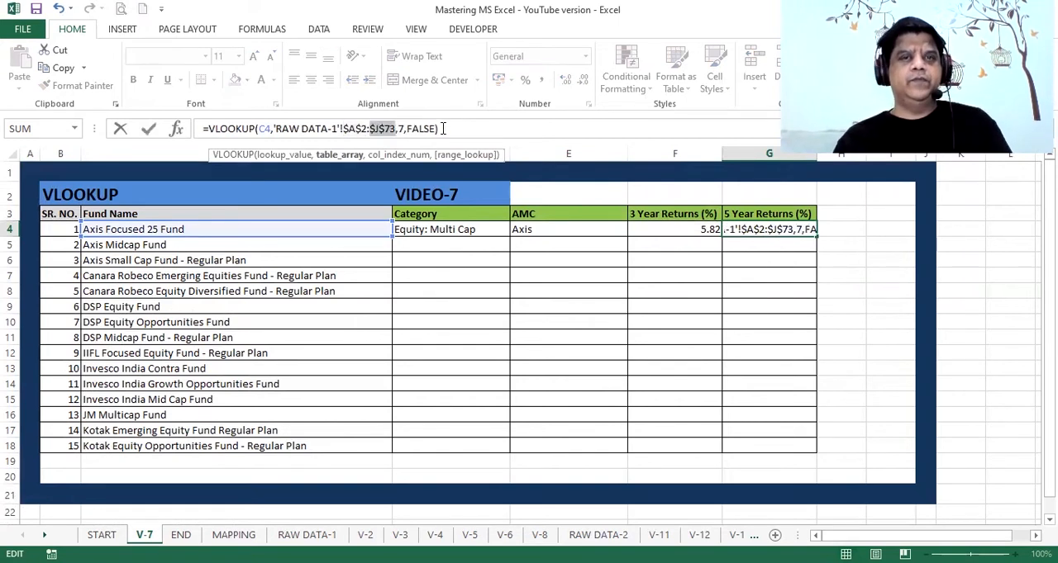
key("Return")
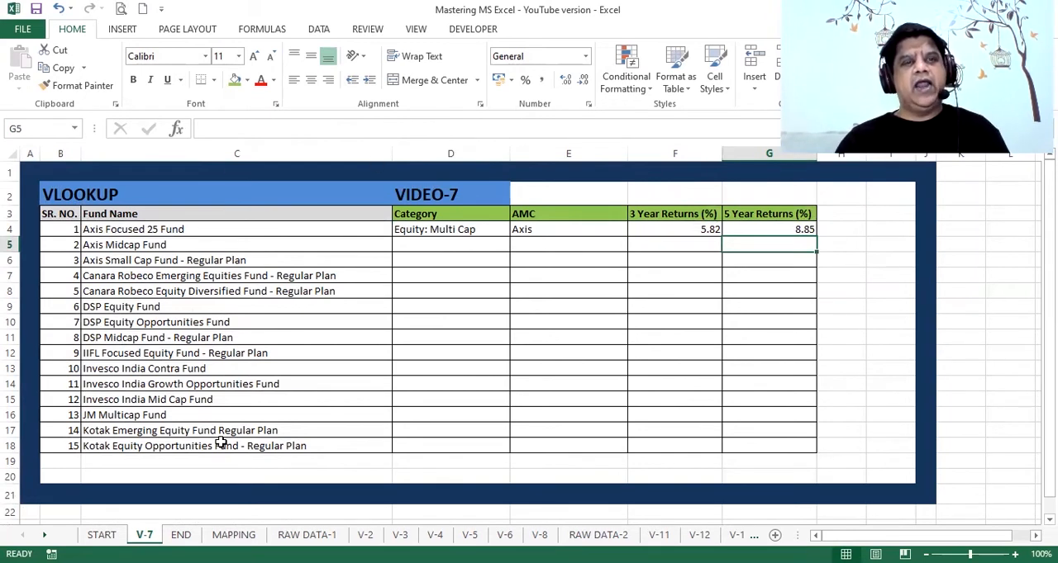
Fill the Category, AMC, 3 Year and 5 Year Returns formulas from D4:G4 down through row 18
left_click(421, 230)
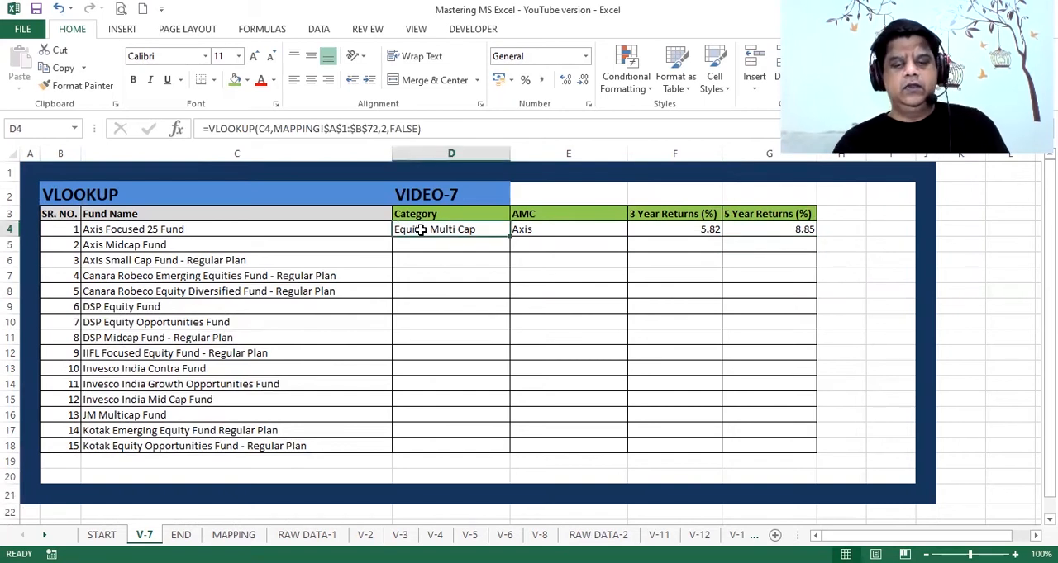
key("ctrl+shift+Right")
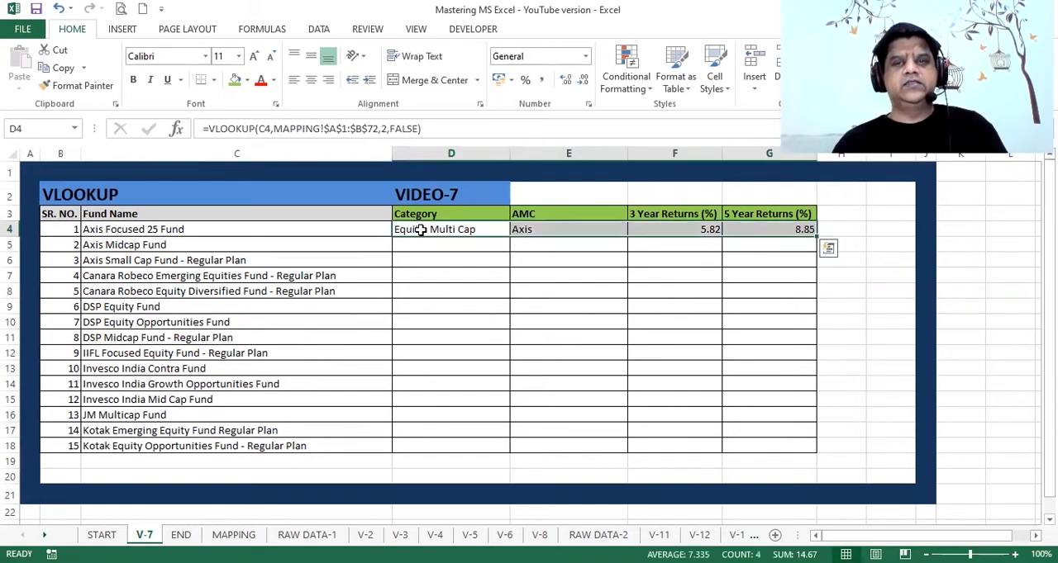
double_click(816, 238)
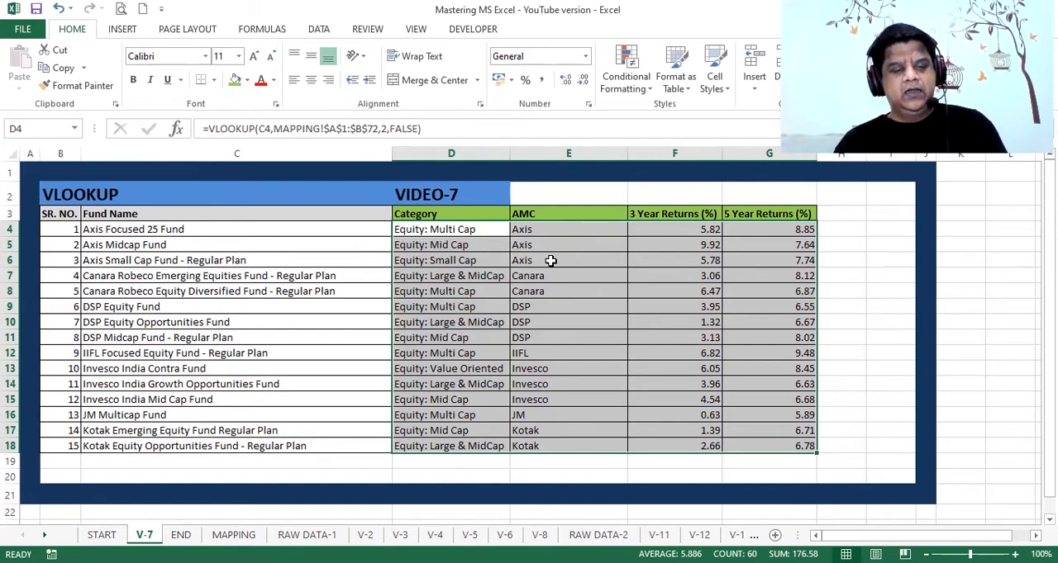
Replace the formulas in D4:G18 with their results by copying the range and pasting it in place as Values with Paste Special
key("ctrl+c")
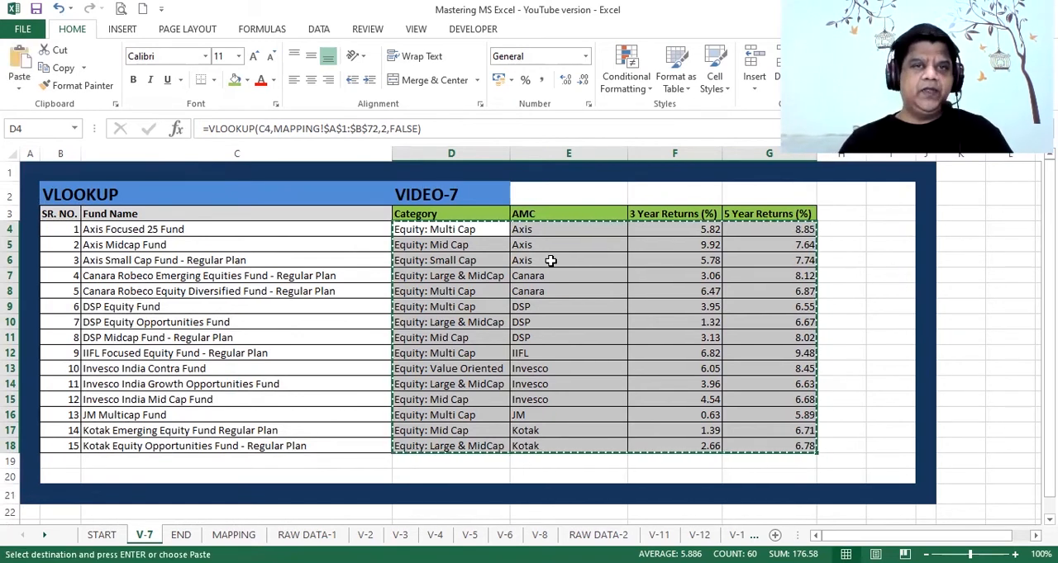
key("alt")
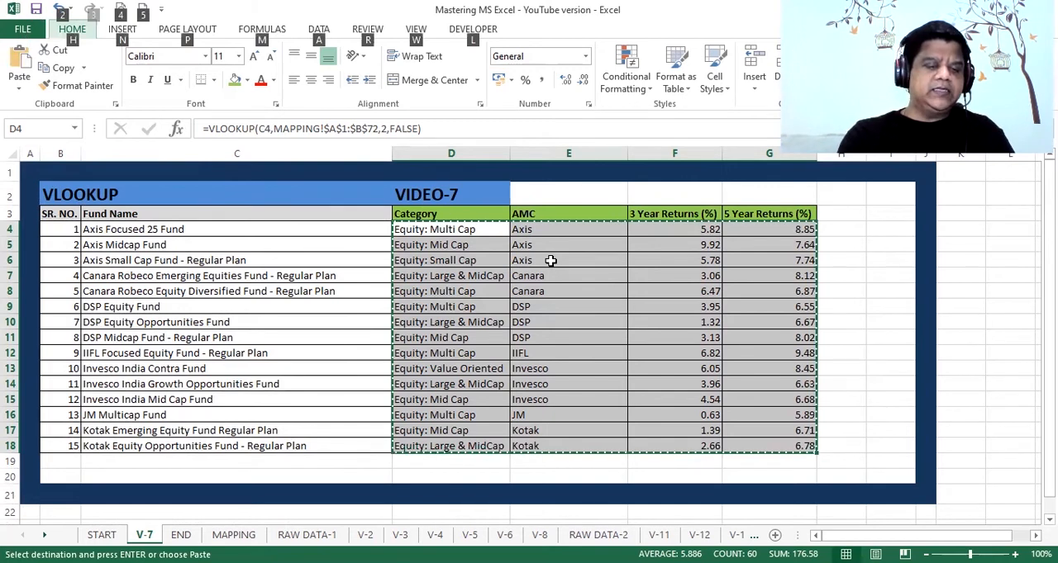
key("e")
key("s")
key("v")
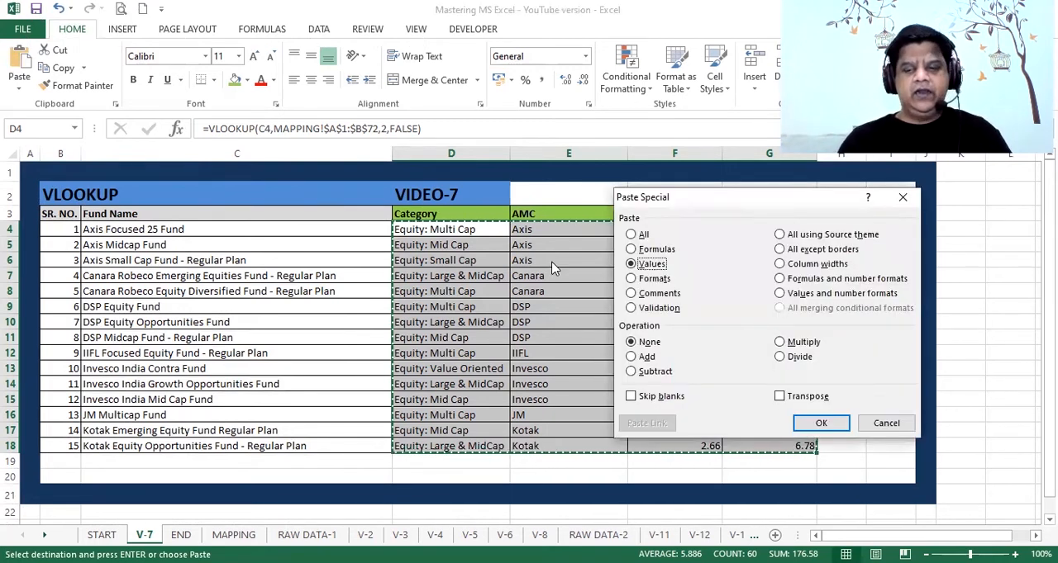
key("Return")
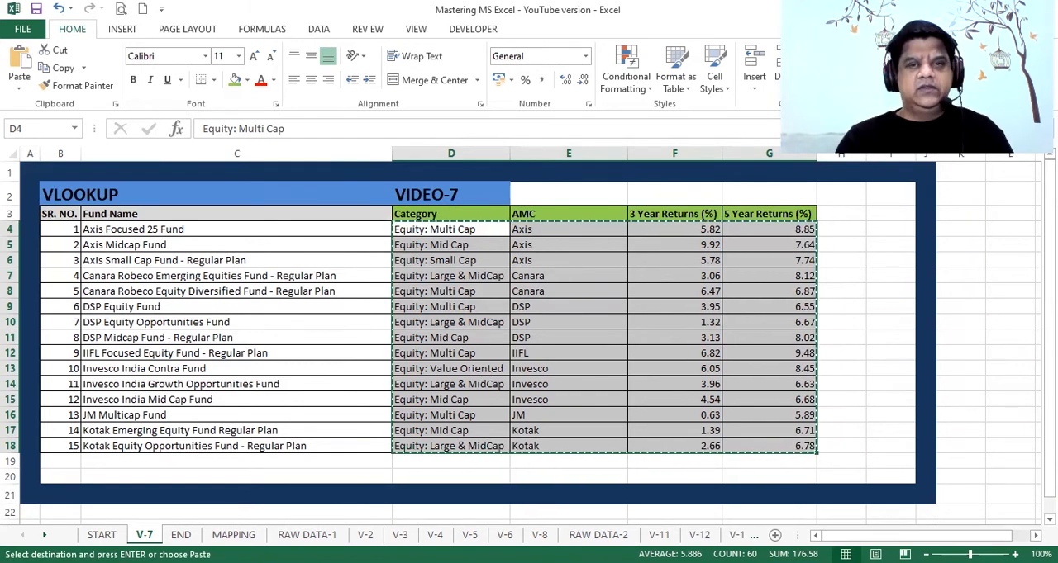
Open the END sheet to view the contact information
left_click(181, 536)
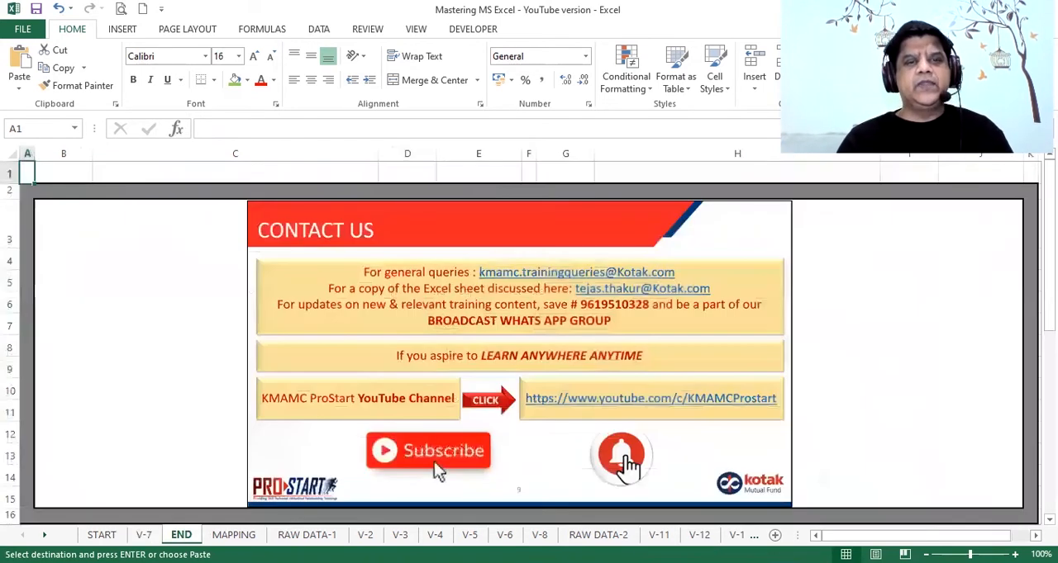